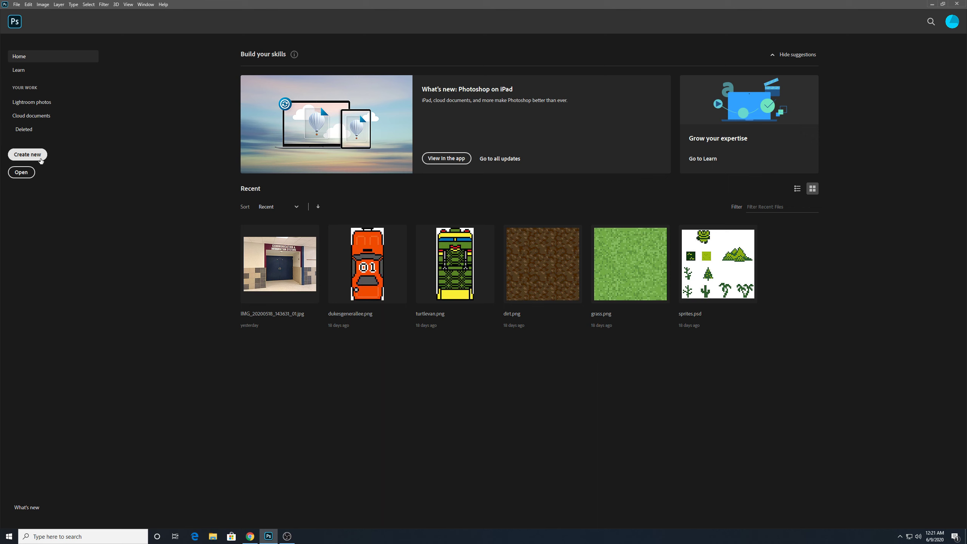
- Create a new 4 × 4 inch, 72 ppi RGB document with square pixels and a white background
left_click(39, 159)
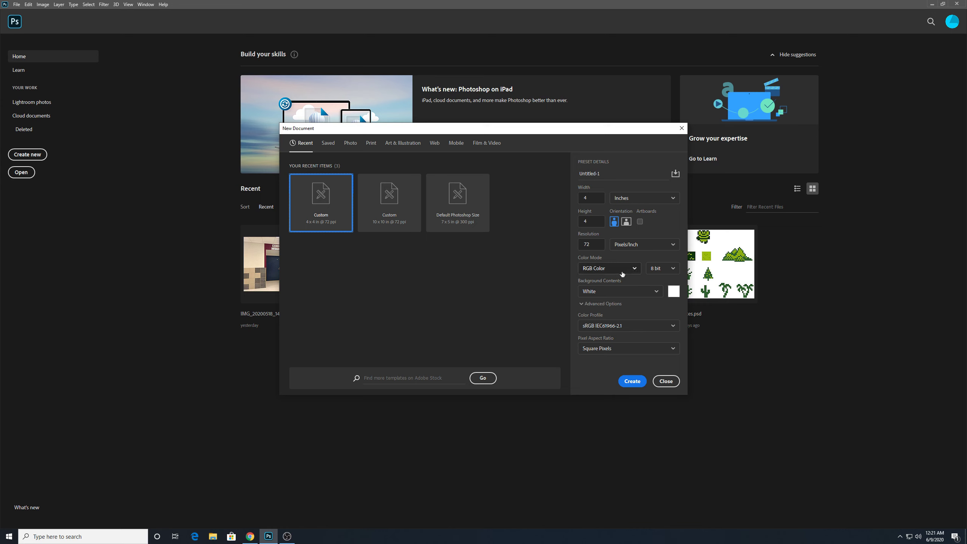
left_click(635, 350)
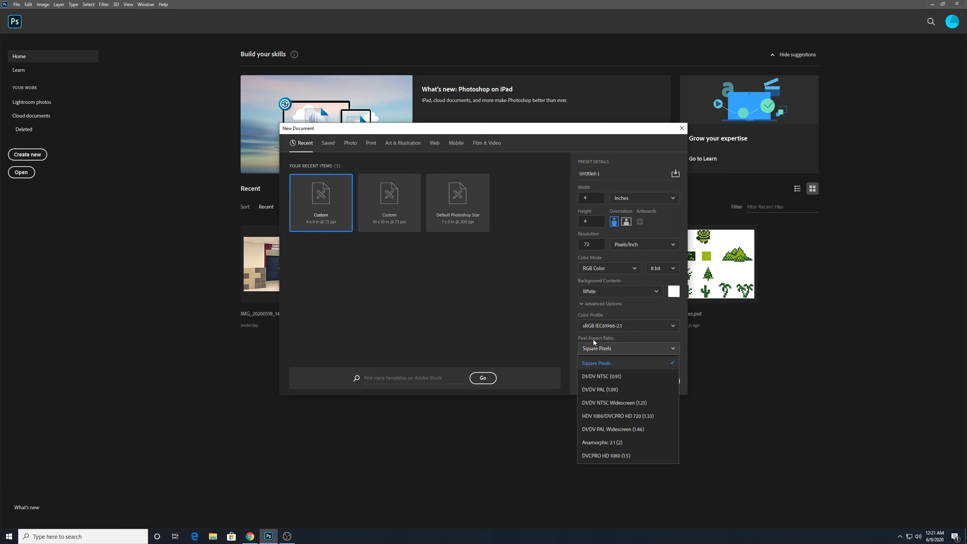
left_click(575, 338)
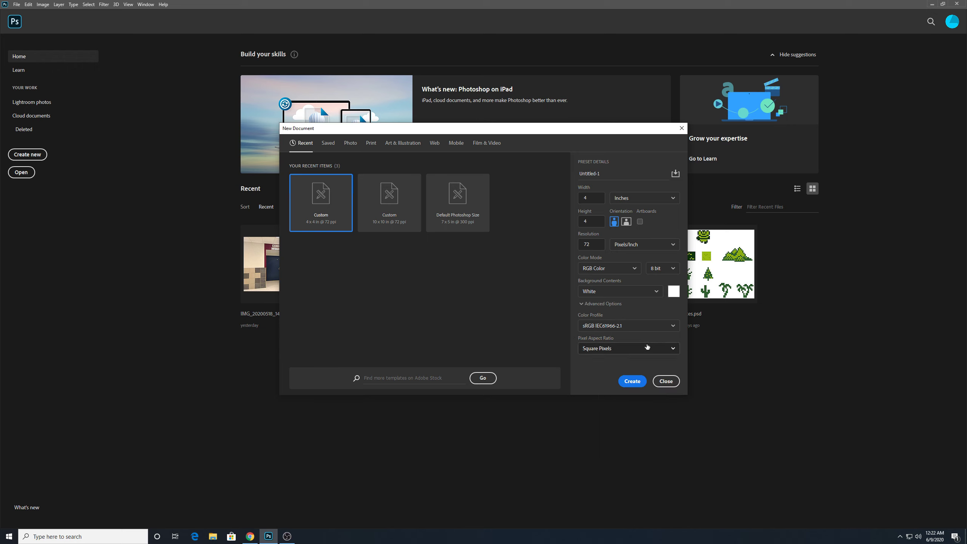
left_click(633, 385)
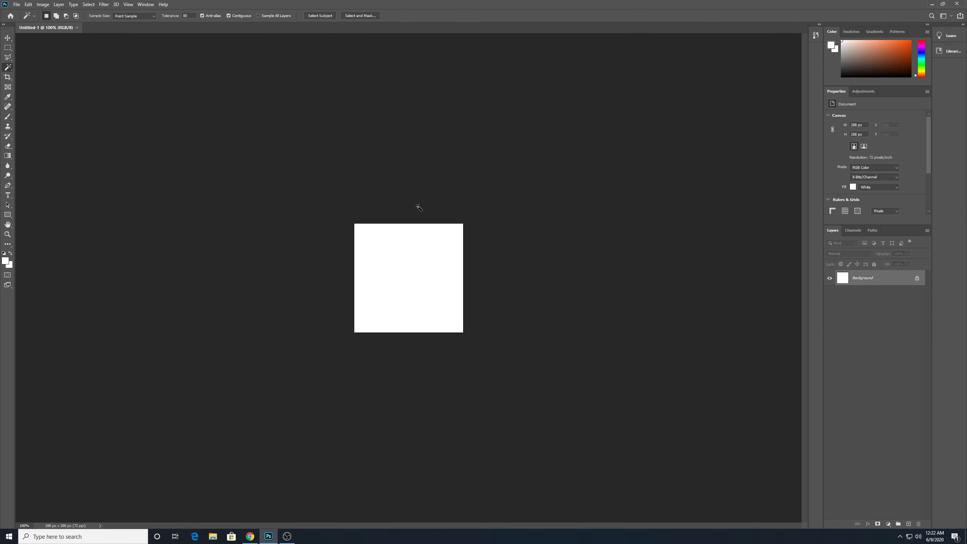
- Zoom in and type the letter N on the canvas with the Horizontal Type Tool
key("ctrl+plus")
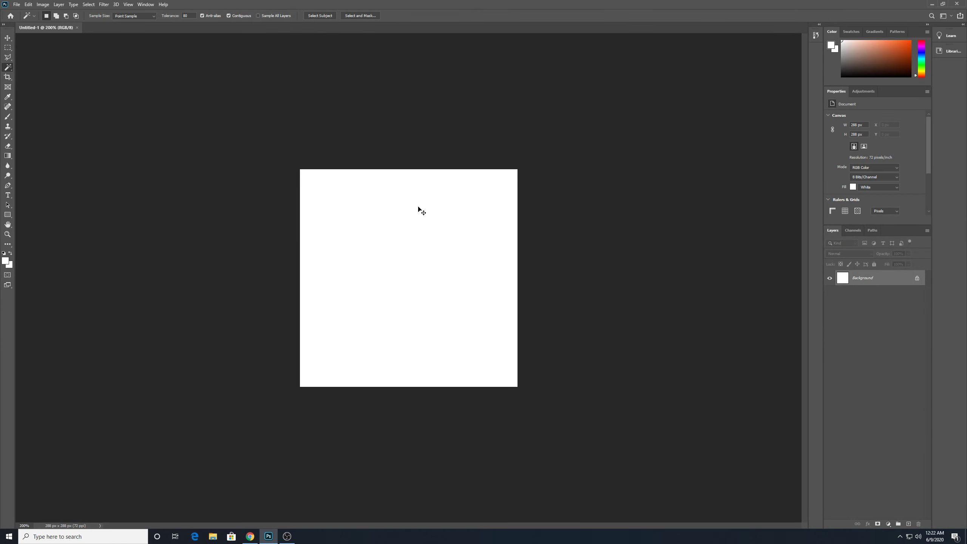
key("ctrl+plus")
key("ctrl+minus")
left_click(11, 196)
left_click(26, 197)
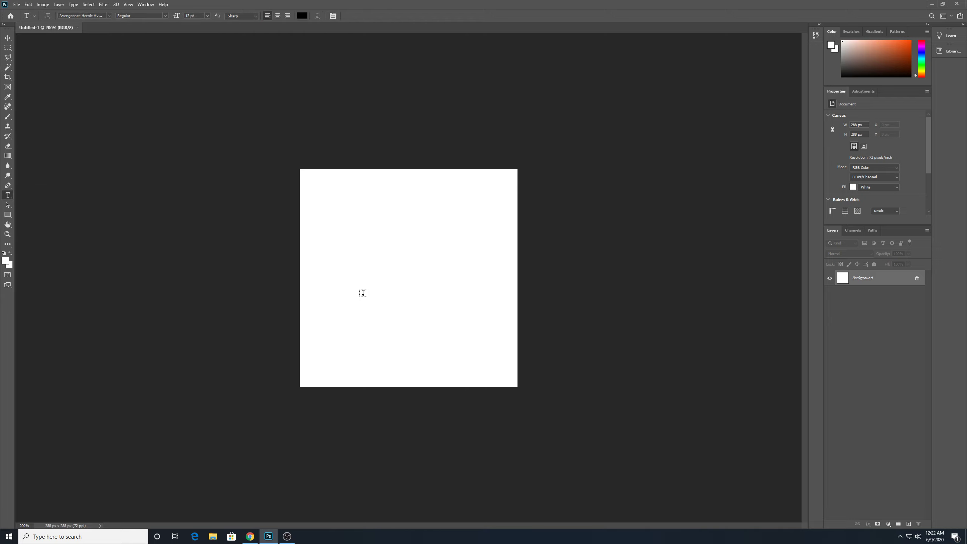
left_click(346, 293)
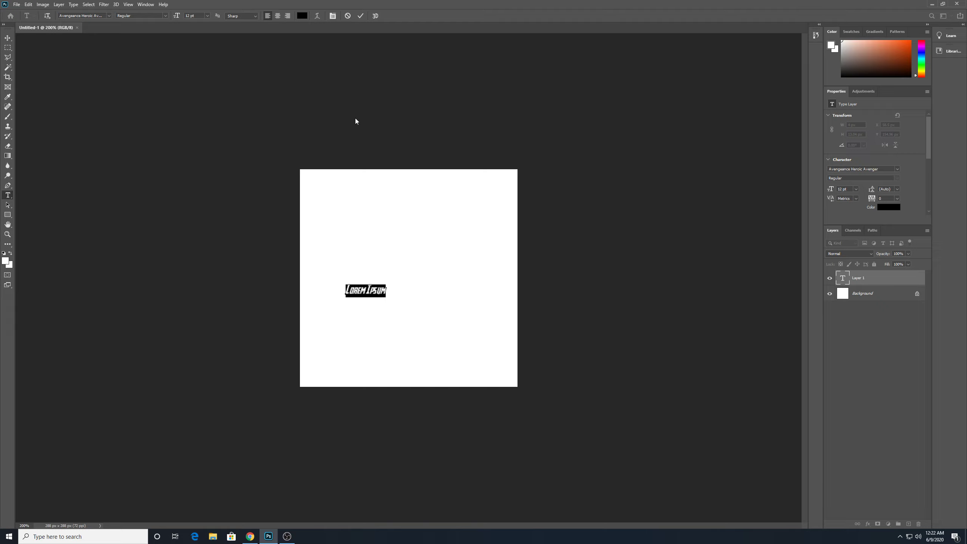
type("A")
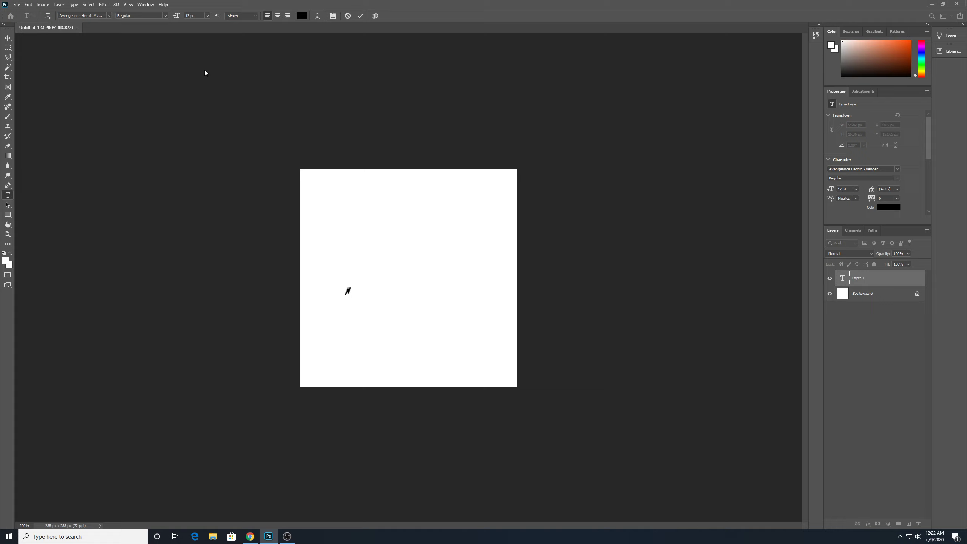
- Scale the N up to about 229 pt and shift it to the lower left
left_click(7, 38)
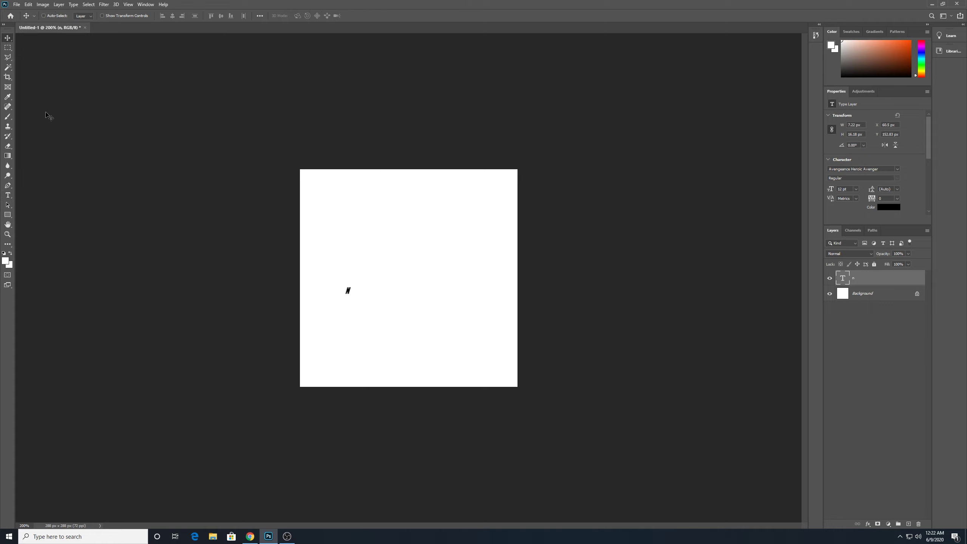
key("ctrl+t")
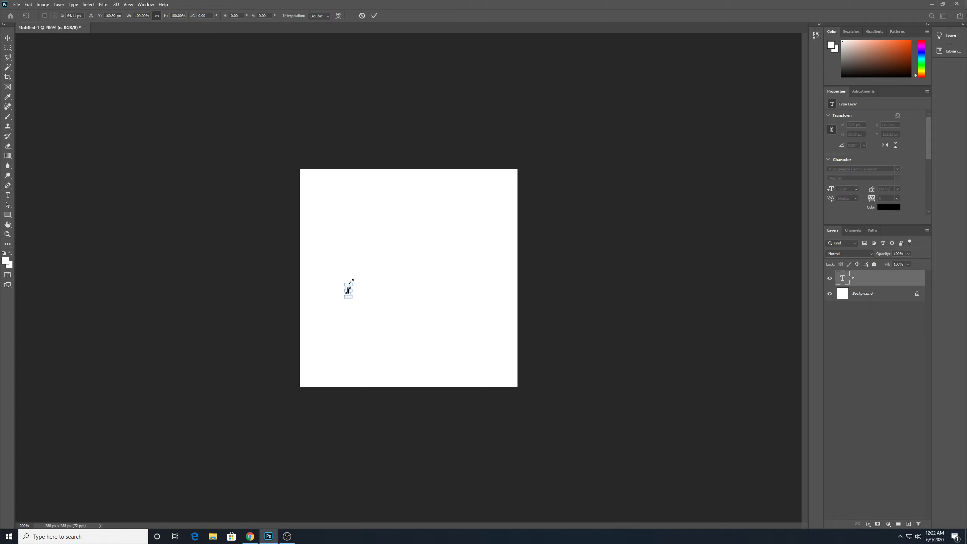
left_click_drag(351, 281, 419, 235)
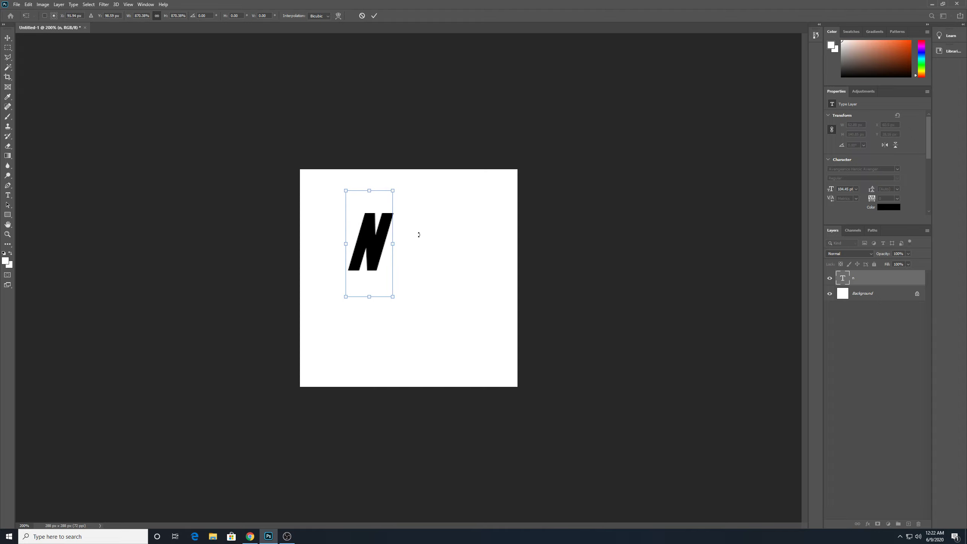
left_click_drag(384, 276, 389, 310)
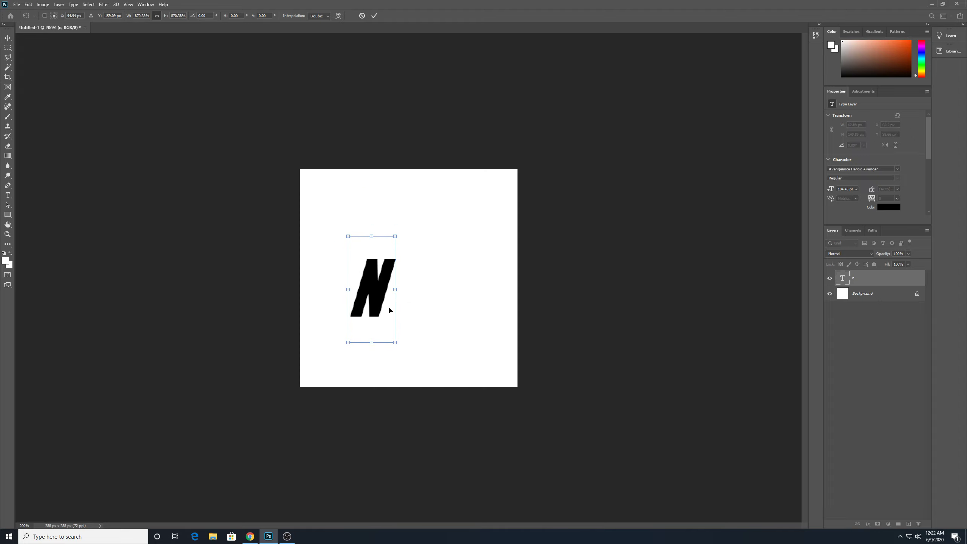
left_click_drag(399, 235, 414, 195)
left_click_drag(348, 345, 329, 384)
left_click_drag(415, 197, 435, 152)
left_click_drag(405, 312, 396, 326)
key("Return")
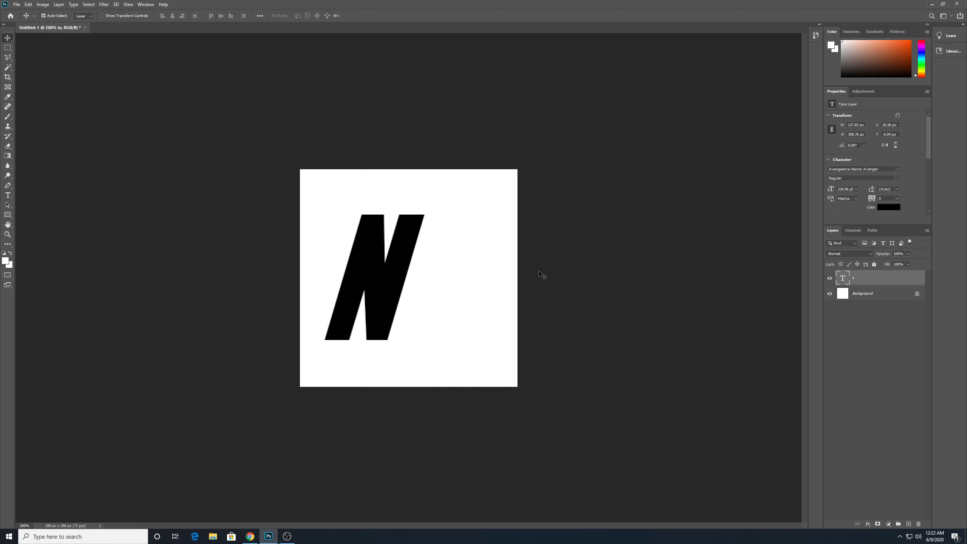
- Type a p right of the N and scale it up to a matching size
left_click(6, 195)
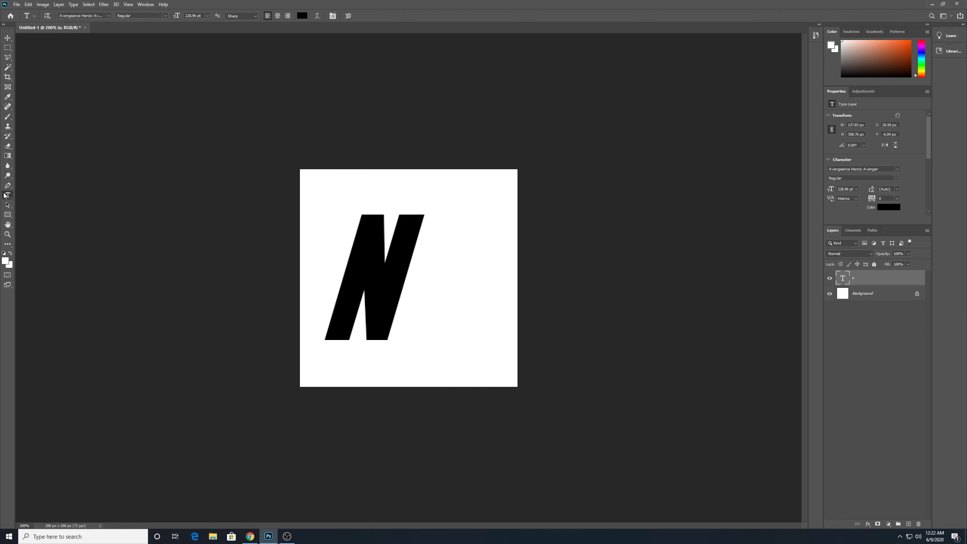
left_click(448, 320)
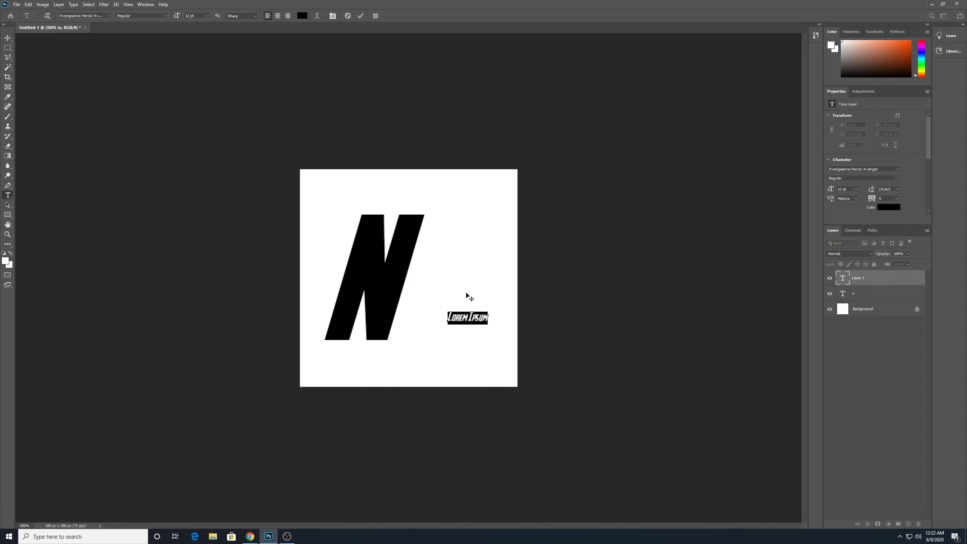
type("p")
left_click(7, 38)
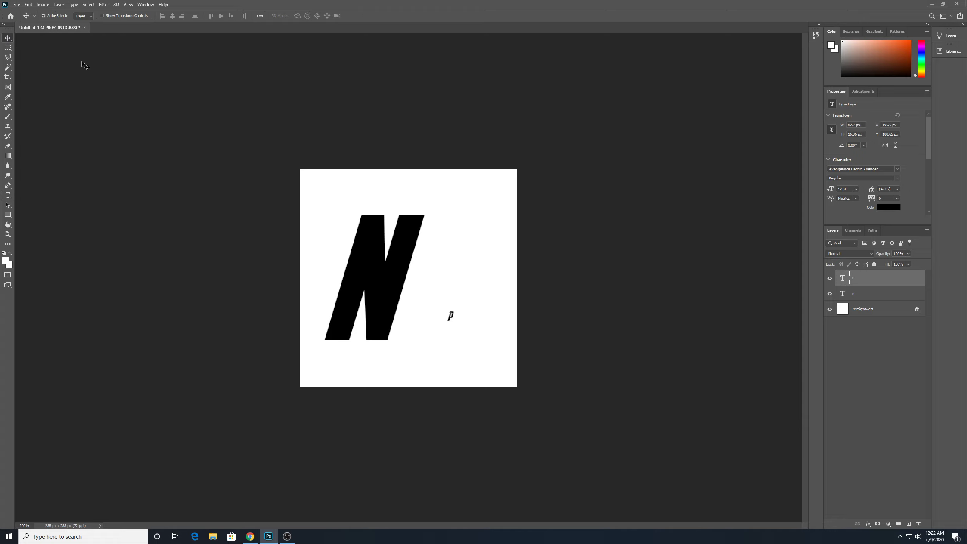
key("ctrl+t")
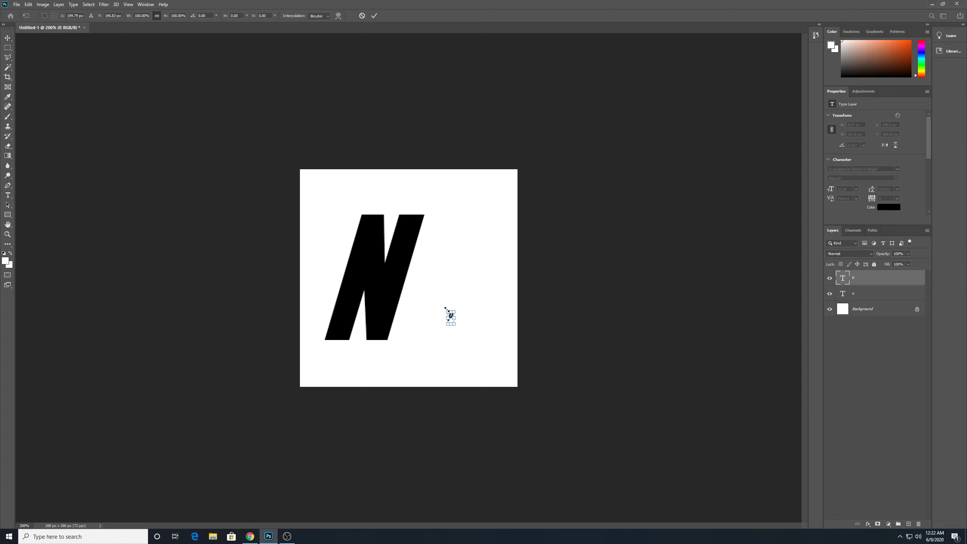
left_click_drag(451, 316, 404, 229)
left_click_drag(441, 293, 522, 408)
mouse_move(417, 207)
left_mouse_down()
mouse_move(390, 190)
mouse_move(402, 206)
left_mouse_up()
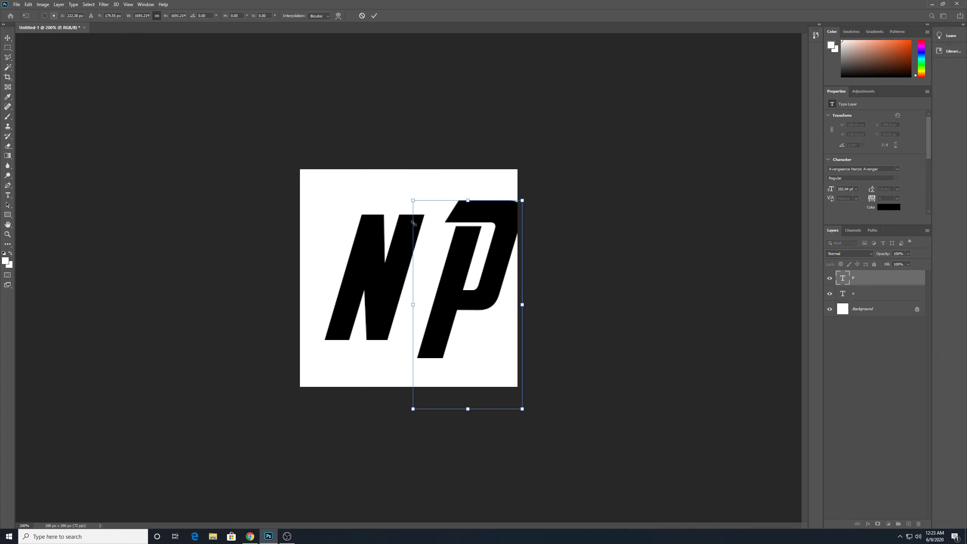
left_click_drag(431, 251, 382, 238)
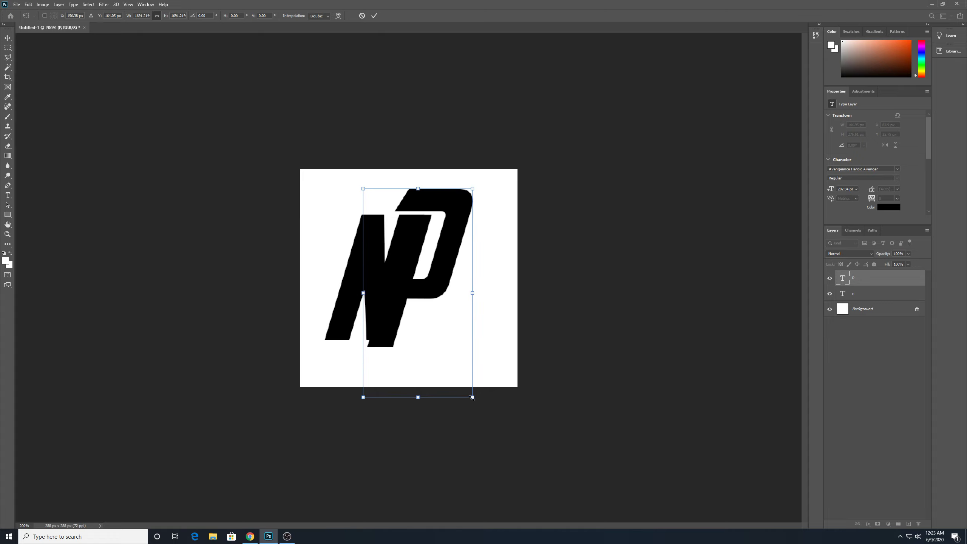
left_click_drag(472, 397, 458, 381)
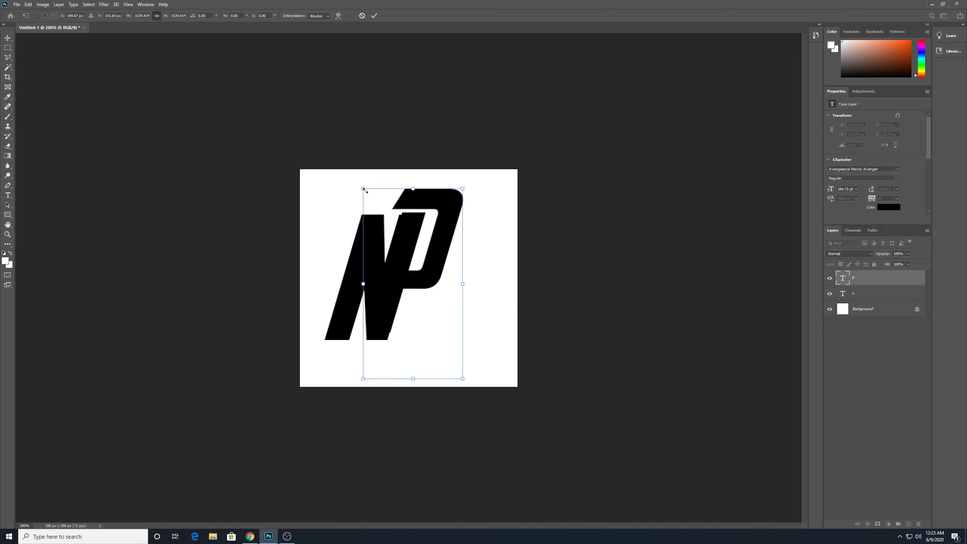
left_click_drag(365, 189, 351, 192)
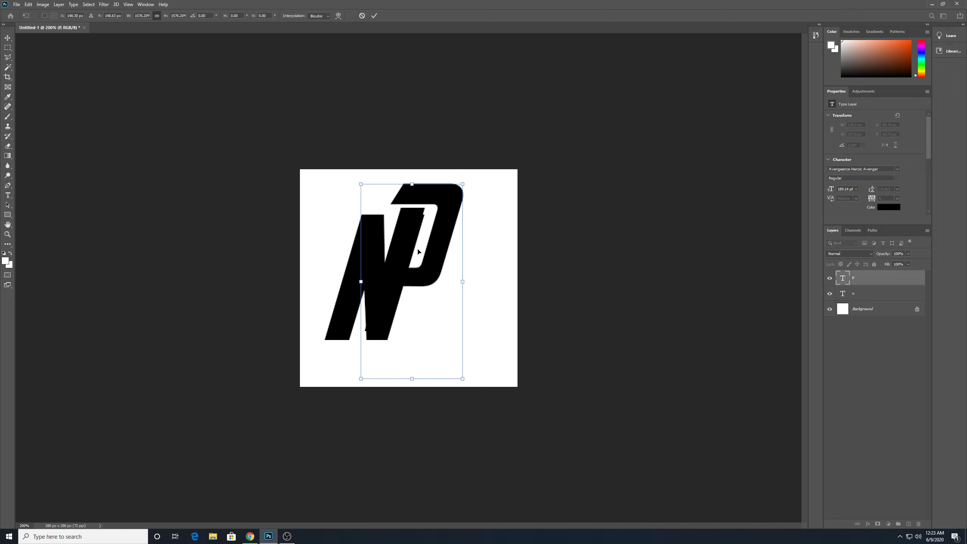
left_click_drag(418, 252, 453, 256)
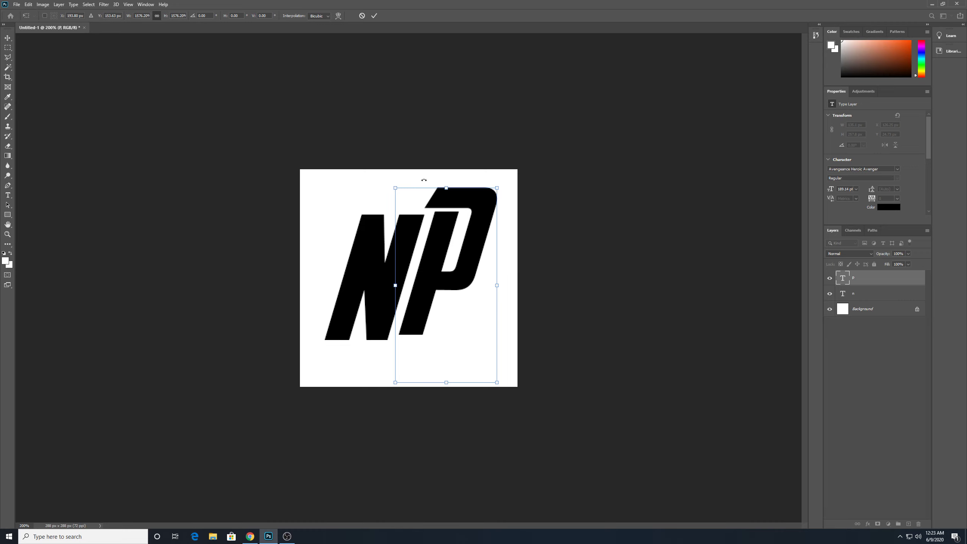
- Move the P left against the N and fine-tune its position with arrow keys
left_click(7, 38)
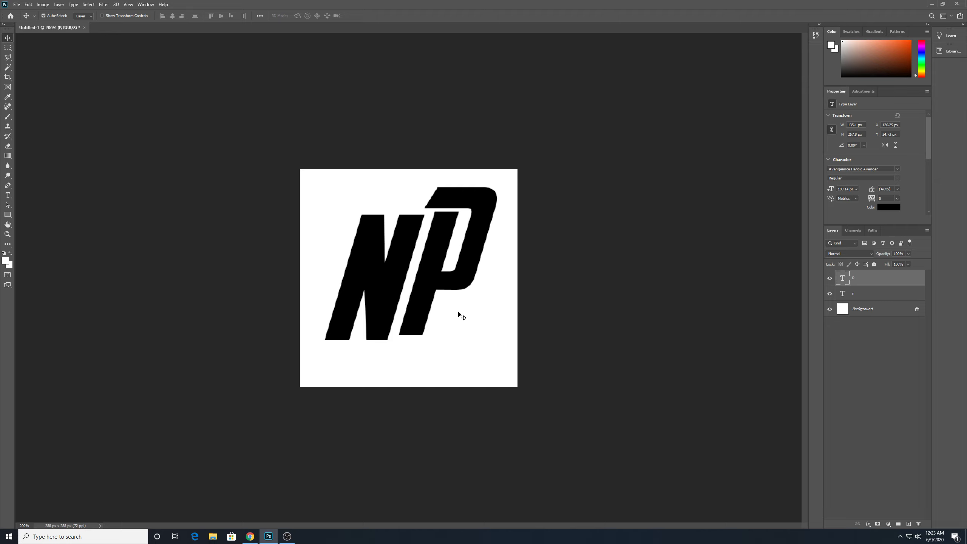
left_click_drag(478, 333, 443, 339)
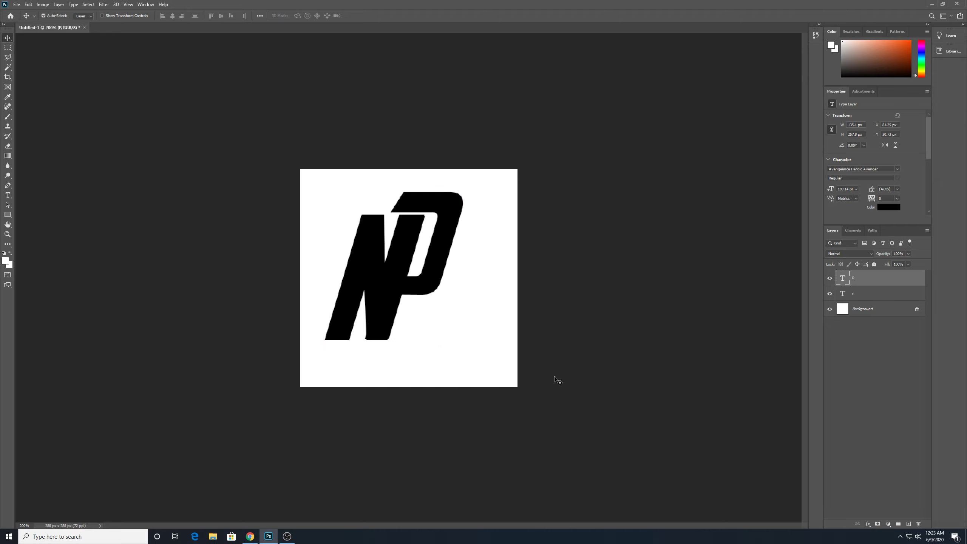
key("Right")
key("Right")
key("Right")
key("Down")
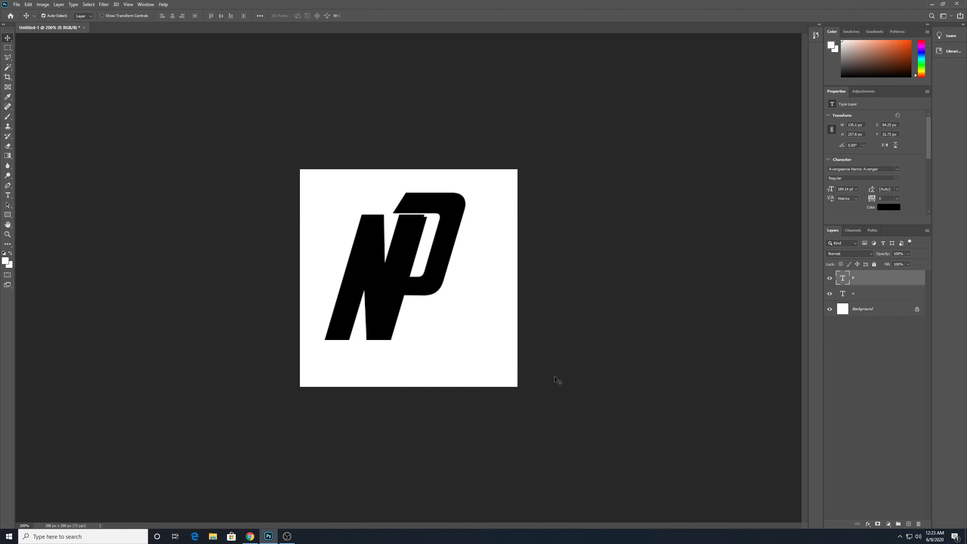
key("Up")
key("Up")
key("Up")
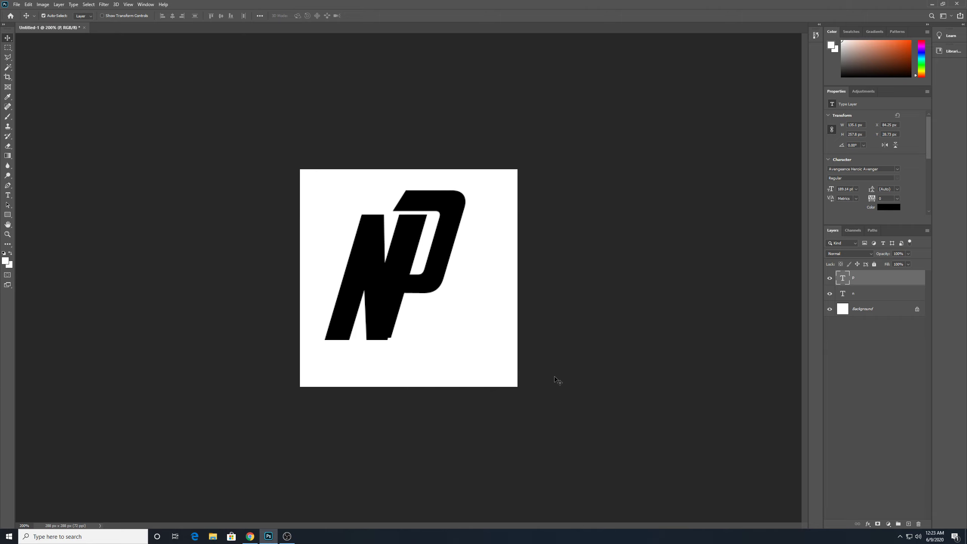
key("Right")
key("Right")
key("Right")
key("Right")
key("Right")
key("Right")
key("Right")
key("Right")
key("Right")
key("Right")
key("Right")
key("Right")
key("Right")
key("Right")
key("Right")
key("Right")
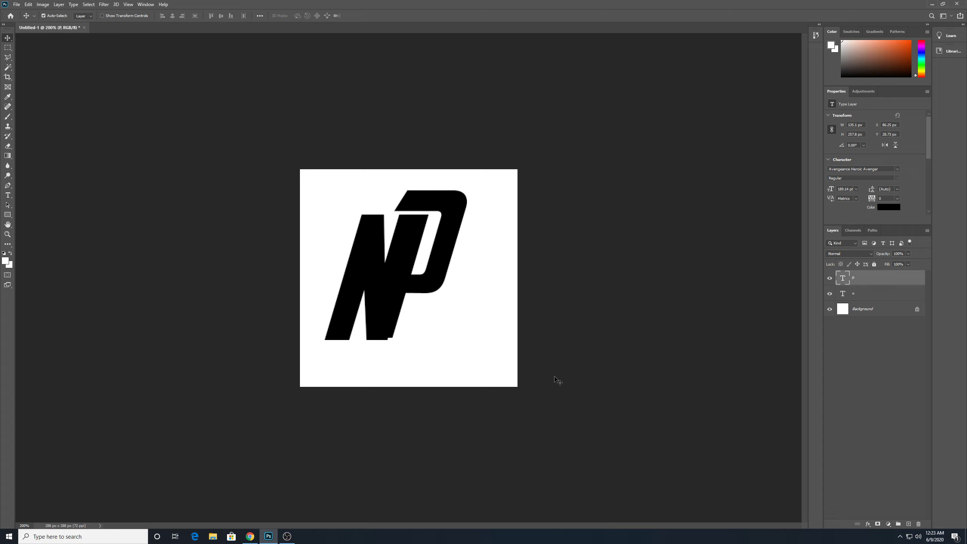
key("Right")
key("Right")
key("Right")
key("Right")
key("Right")
key("Right")
key("Right")
key("Right")
key("Right")
key("Right")
key("Right")
key("Right")
key("Right")
key("Right")
key("Right")
key("Right")
key("Right")
key("Right")
key("Right")
key("Right")
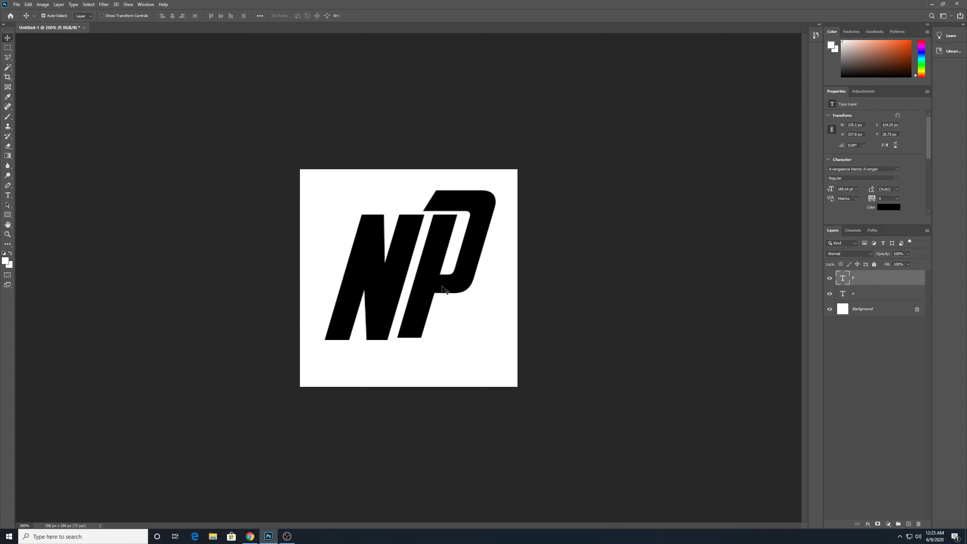
- Rasterize the P layer and delete its vertical stem using the Polygonal Lasso
right_click(871, 281)
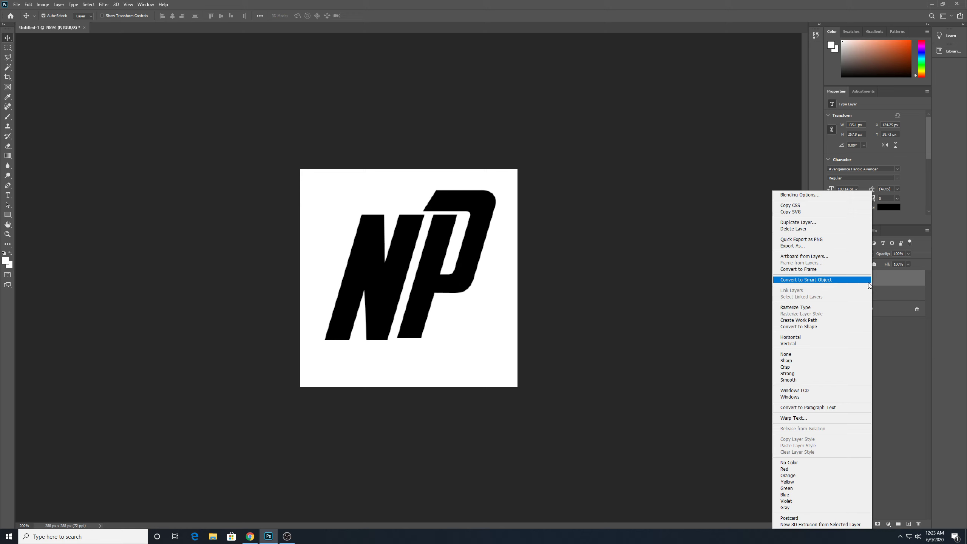
left_click(818, 307)
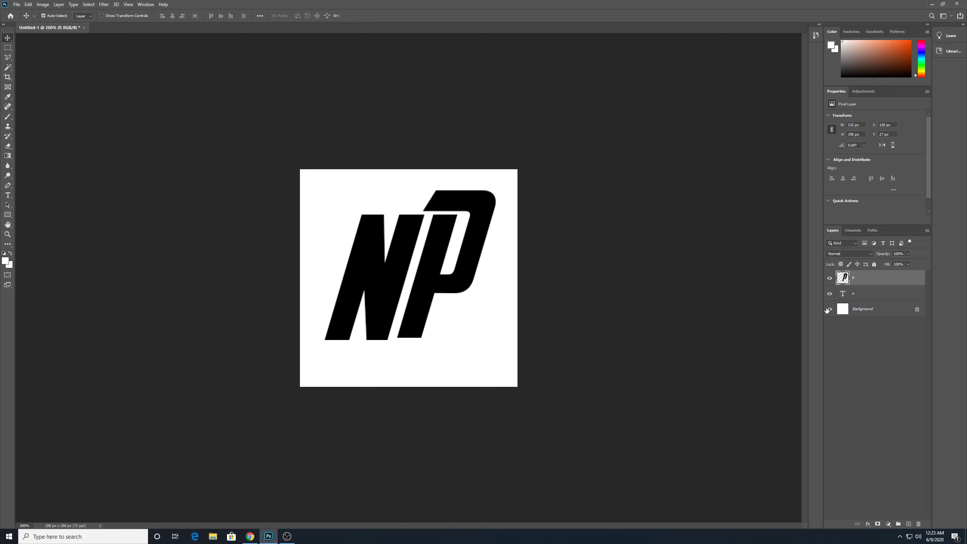
left_click(8, 57)
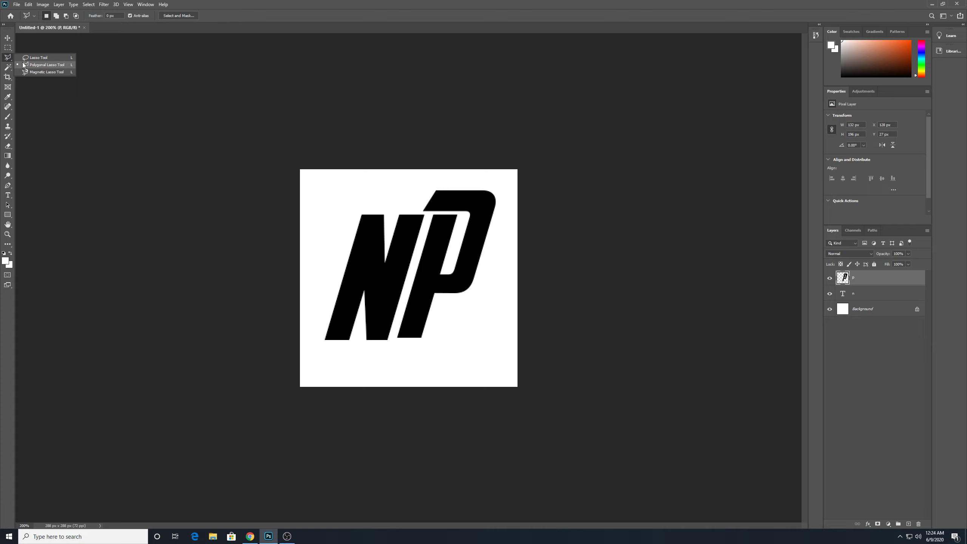
left_click(46, 64)
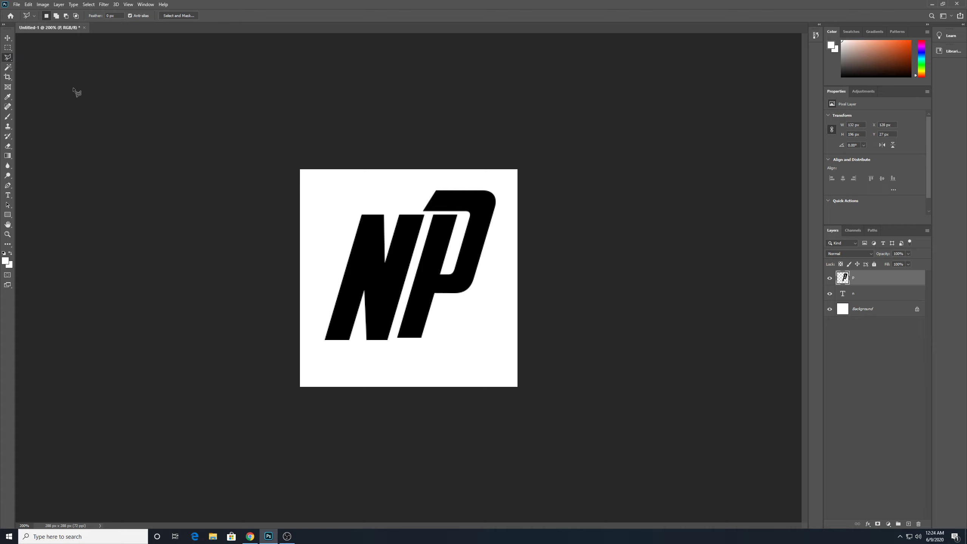
left_click(458, 214)
left_click(422, 338)
left_click(395, 339)
double_click(433, 213)
key("Delete")
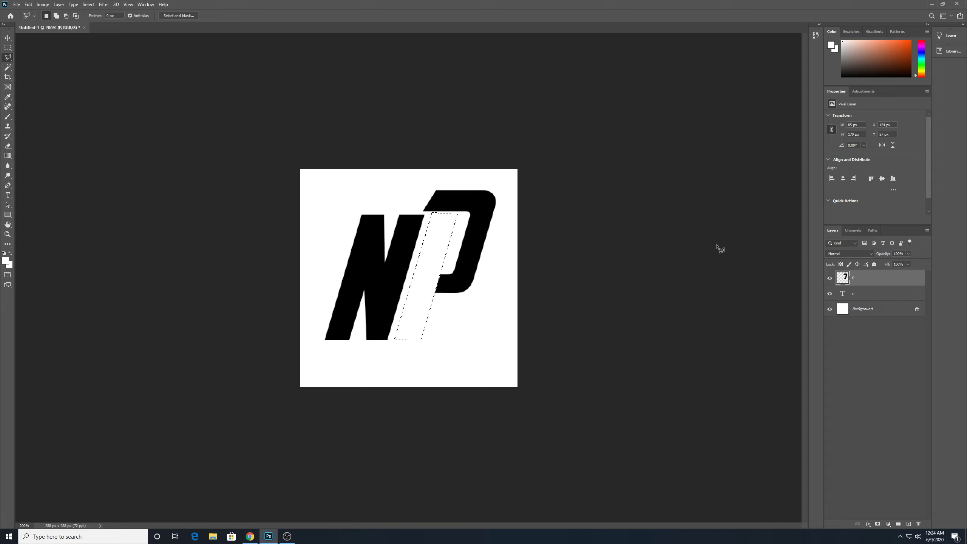
key("ctrl+d")
- Outline and clear the leftover pieces at the bowl's corner and below the bowl
left_click(462, 215)
left_click(438, 275)
left_click(446, 214)
left_click(460, 215)
key("ctrl+d")
left_click(430, 294)
left_click(414, 340)
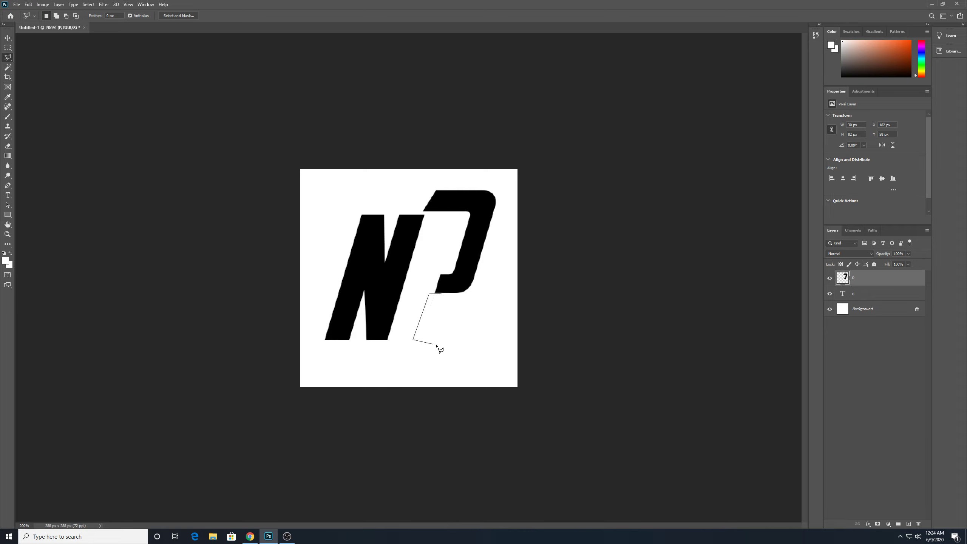
double_click(457, 344)
key("ctrl+d")
- Drag the P bowl left and nudge it 1 px left and up to about X 126, Y 26
left_click(8, 37)
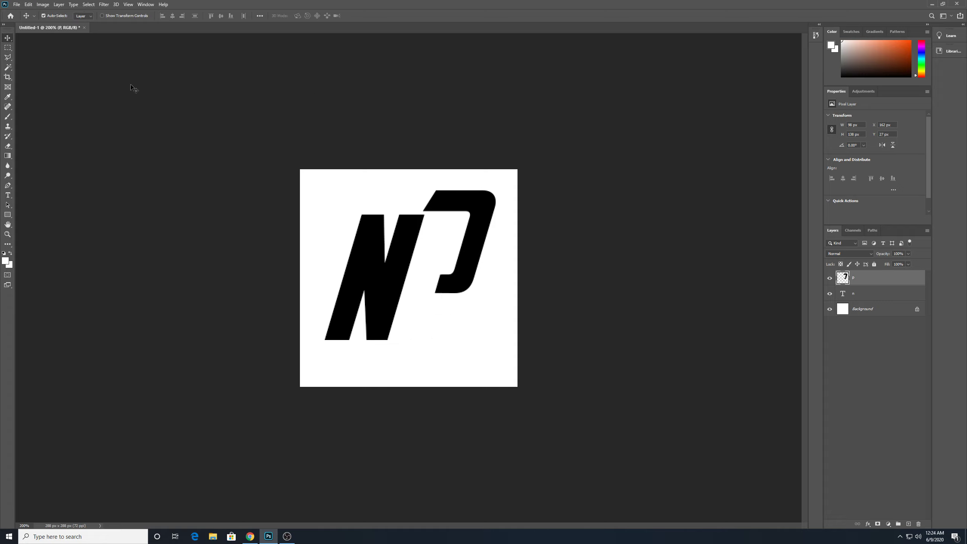
left_click_drag(467, 252, 440, 253)
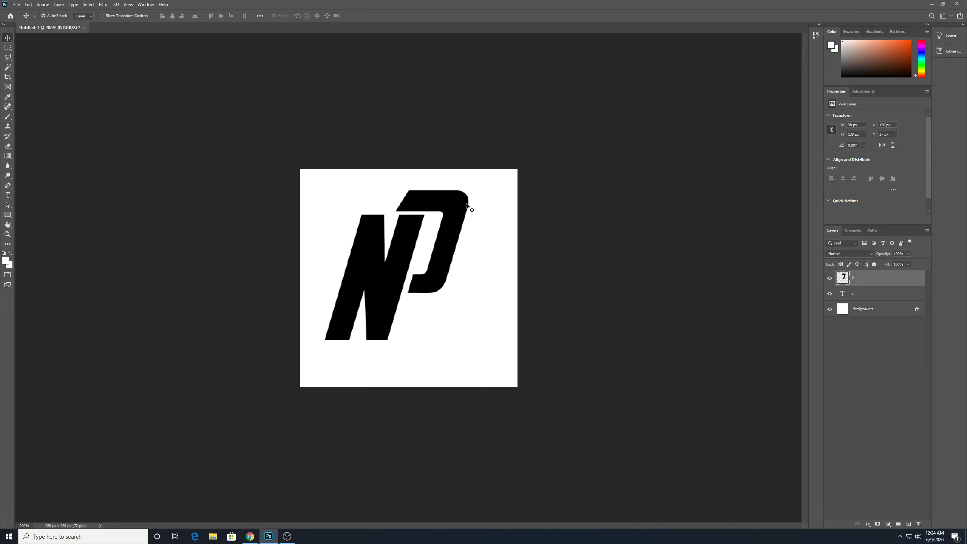
key("Left")
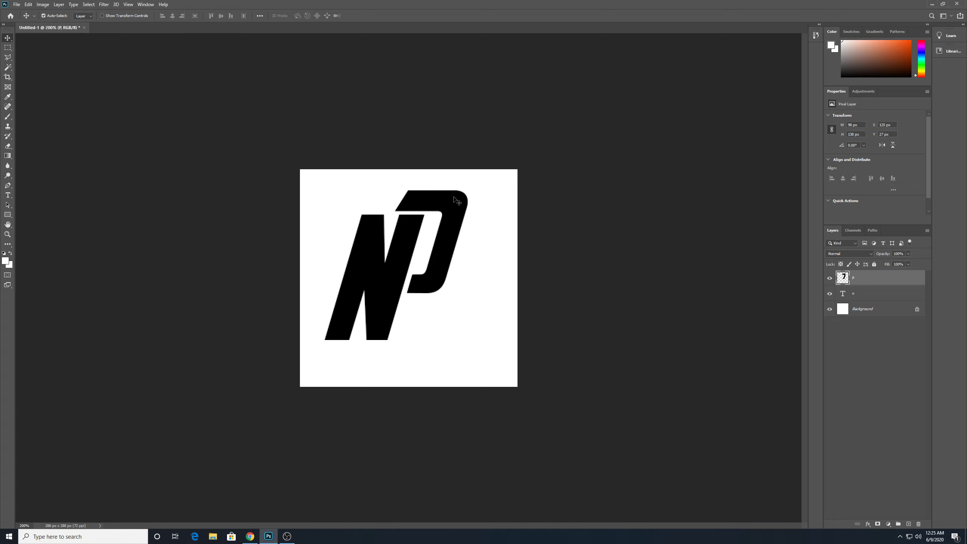
key("Up")
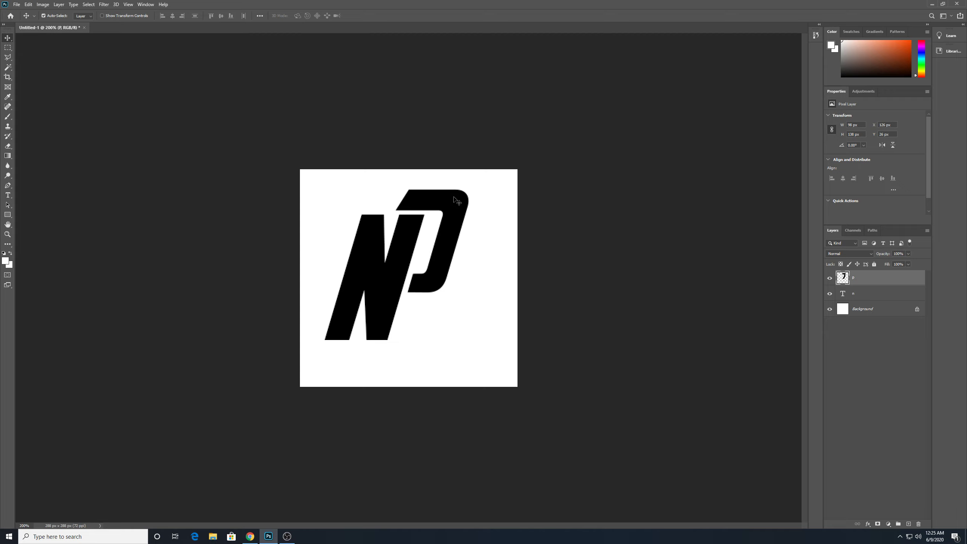
- Nudge the bowl back down, then select and shift a thin strip below its inner corner
key("Down")
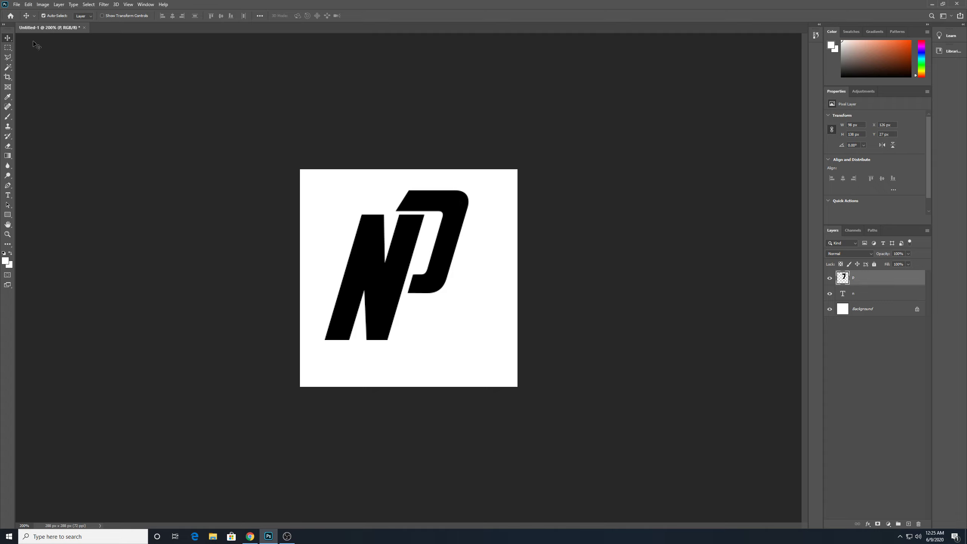
left_click(7, 48)
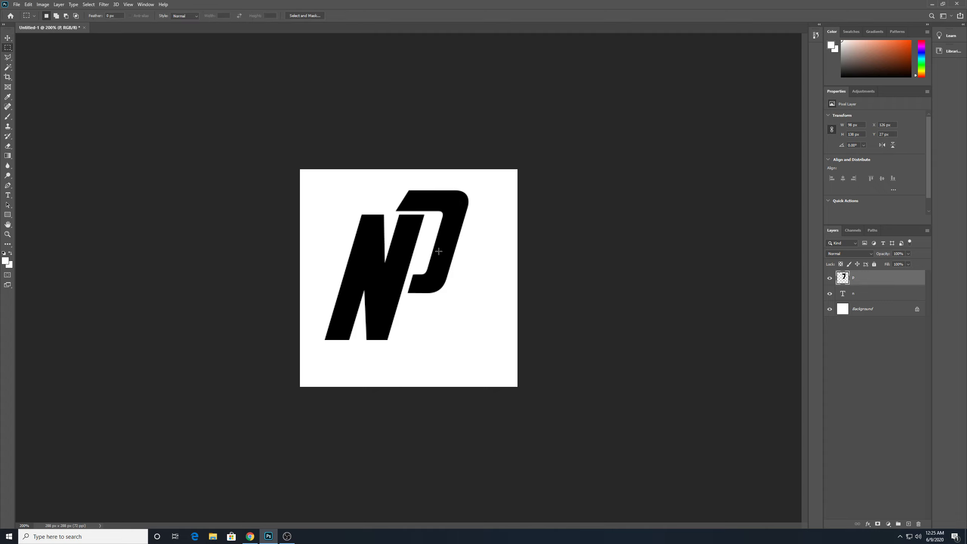
left_click_drag(420, 271, 415, 301)
key("ctrl+t")
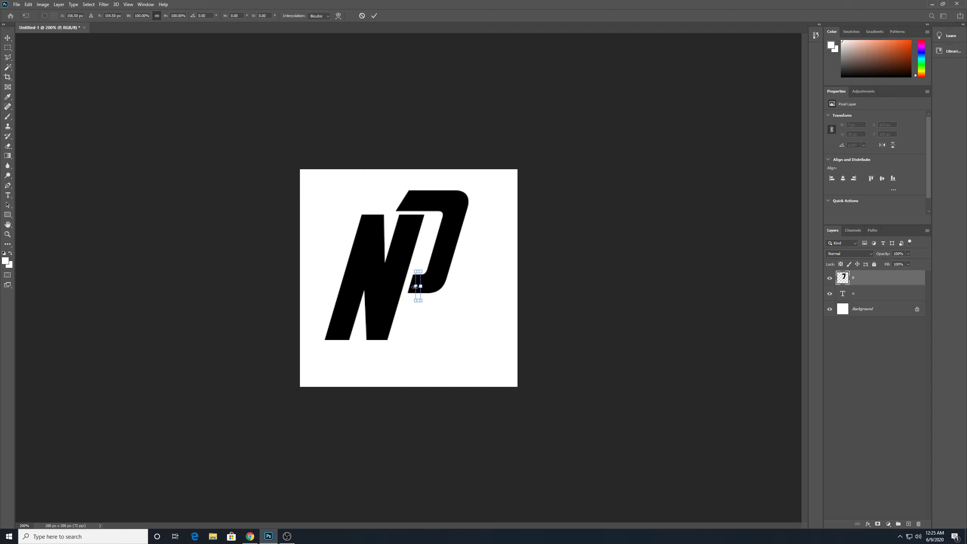
left_click_drag(415, 286, 409, 286)
key("ctrl+z")
left_click_drag(415, 287, 419, 288)
key("Return")
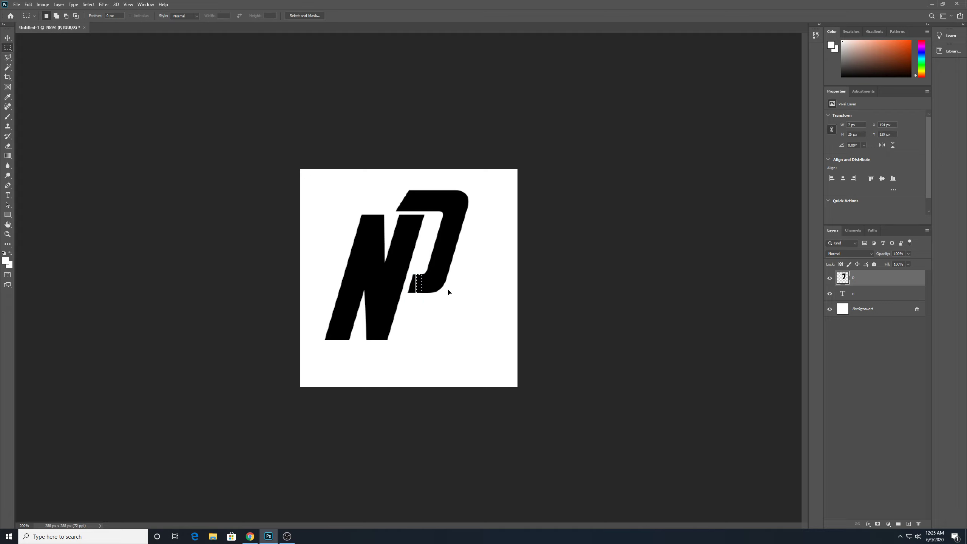
key("ctrl+d")
- Stretch a strip of the bowl's lower stem left to about 39 px, joining the N's diagonal
scroll(451, 295, "up", 3)
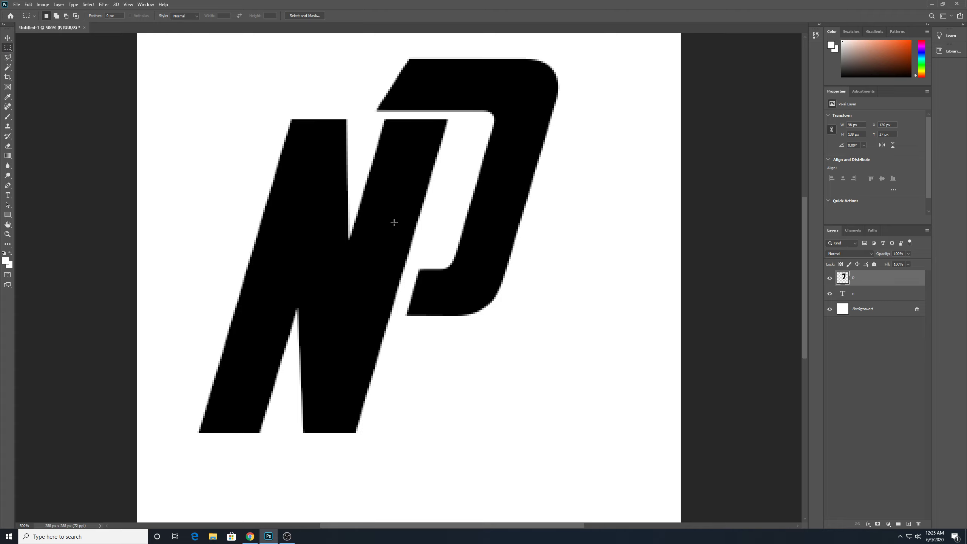
mouse_move(440, 263)
left_mouse_down()
mouse_move(399, 306)
mouse_move(425, 324)
left_mouse_up()
key("ctrl+t")
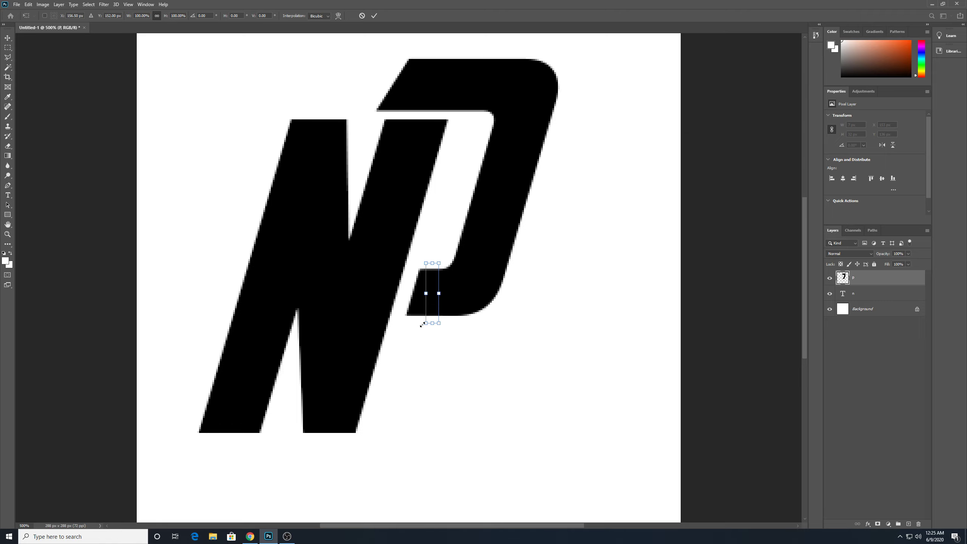
left_click_drag(423, 324, 366, 323)
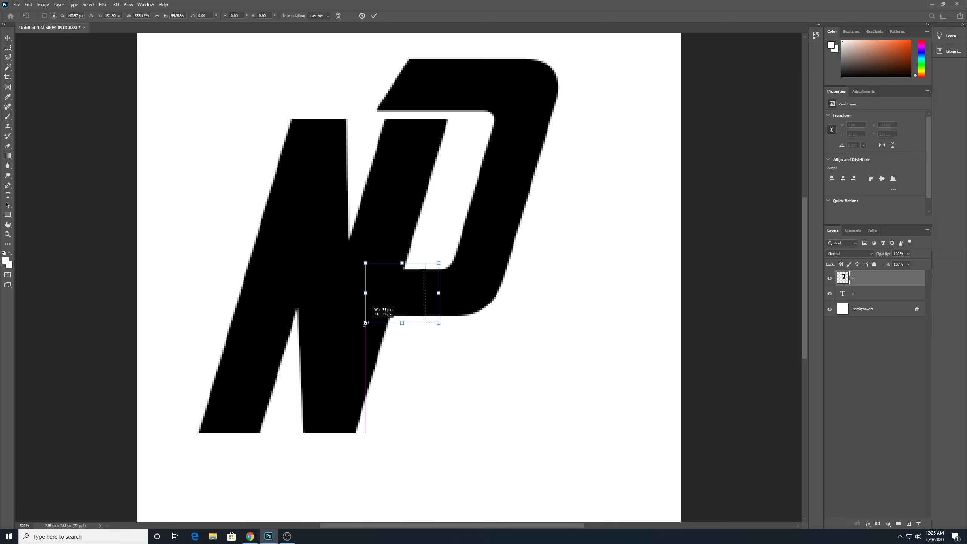
left_click_drag(366, 323, 366, 323)
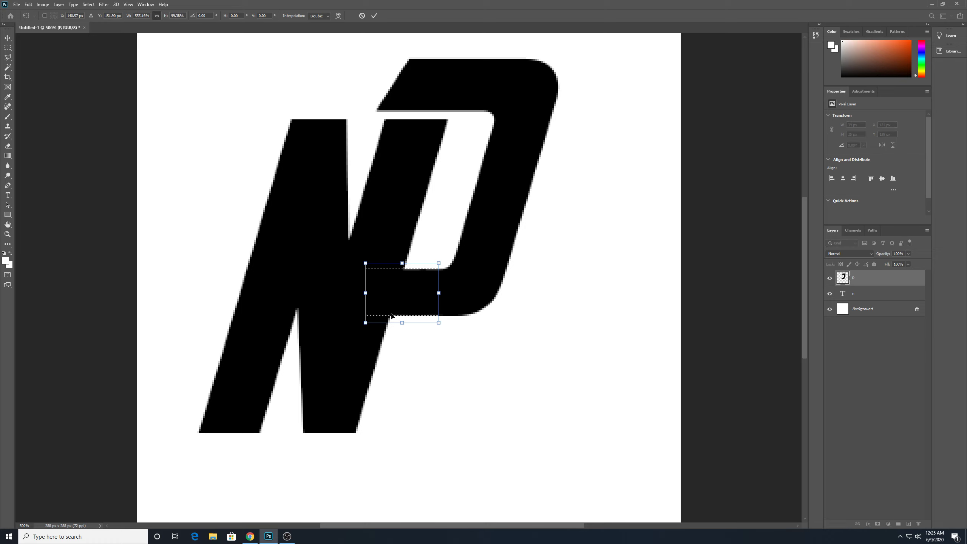
key("Return")
key("ctrl+d")
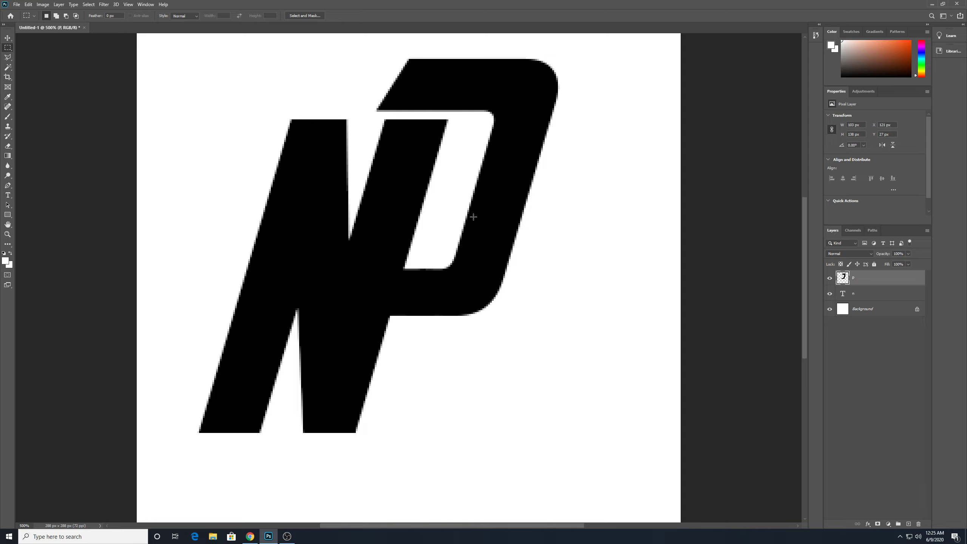
scroll(405, 287, "down", 3)
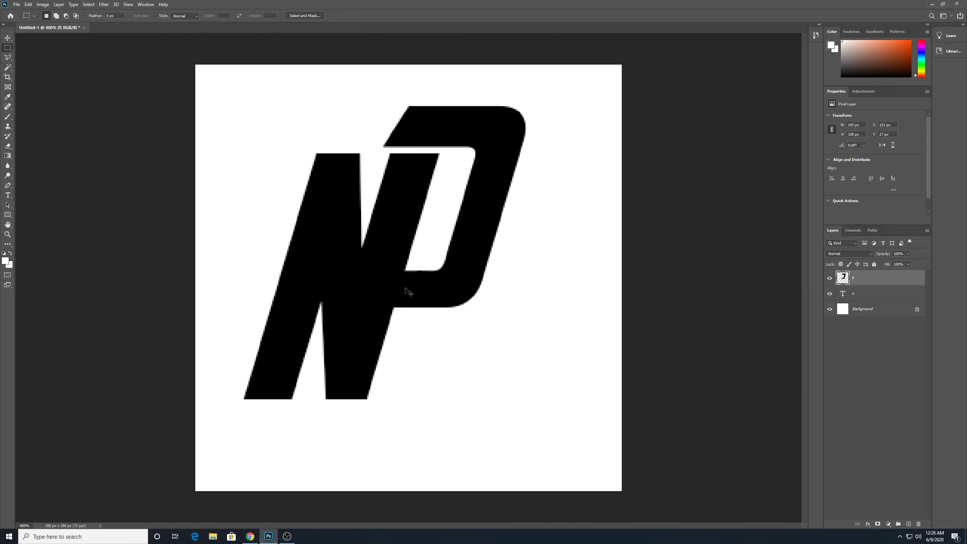
scroll(405, 287, "down", 1)
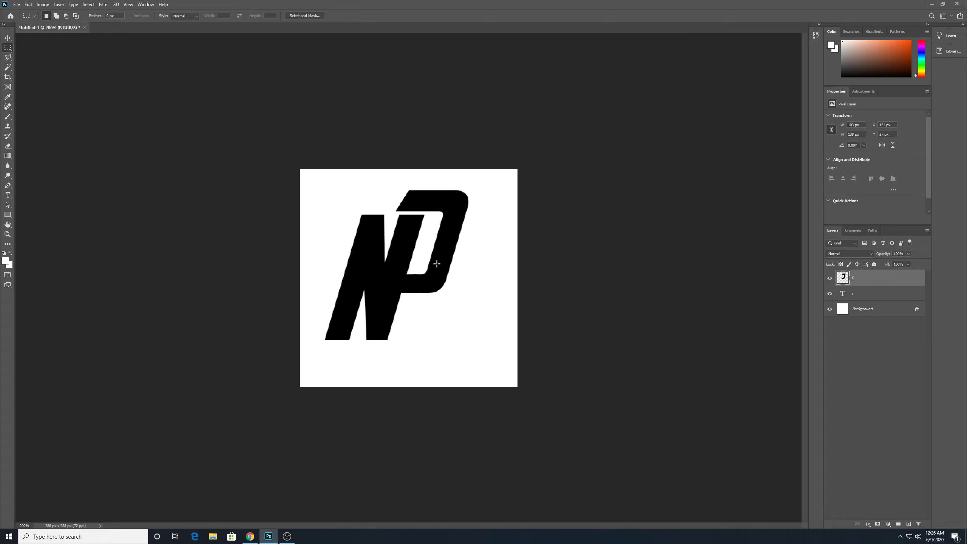
- Rasterize the n text layer and merge it with the P into a single layer
left_click(883, 296, "shift")
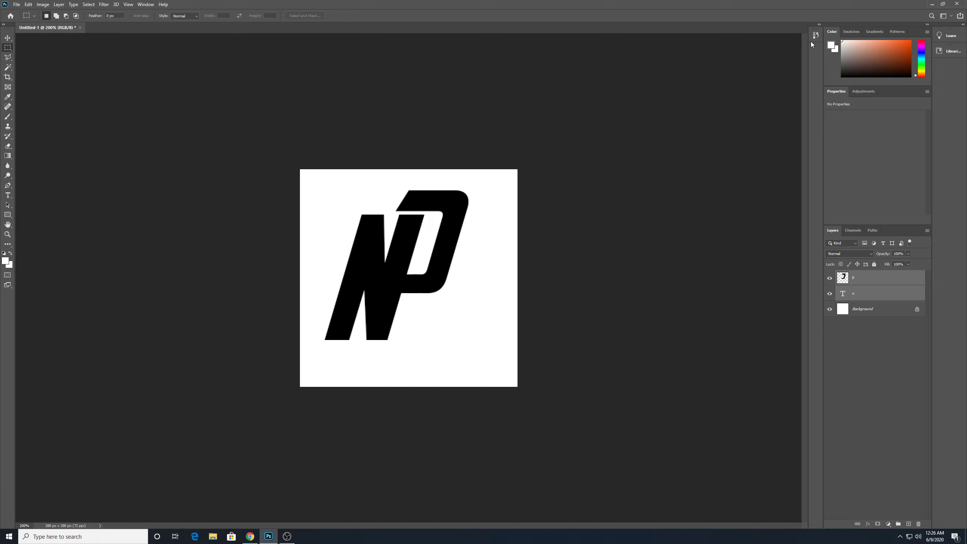
right_click(879, 295)
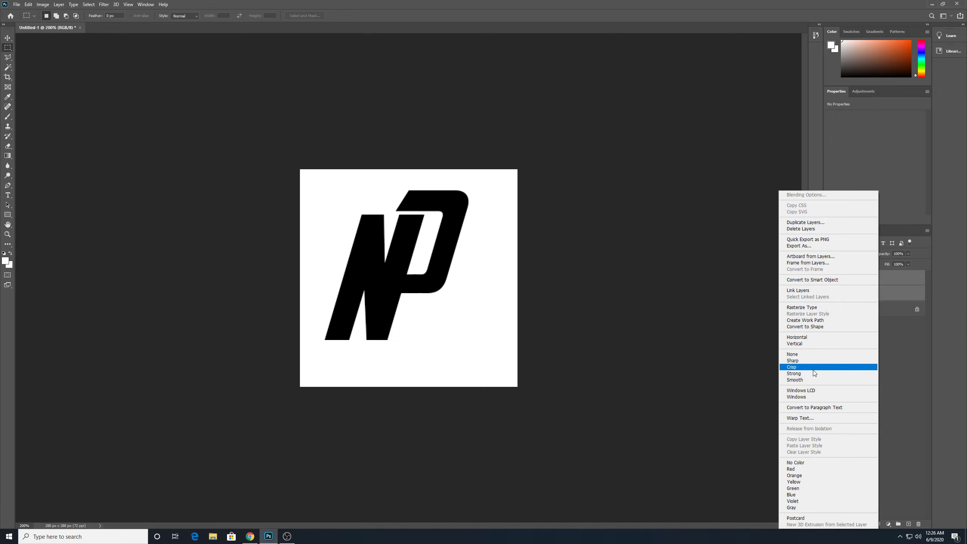
left_click(851, 312)
right_click(875, 289)
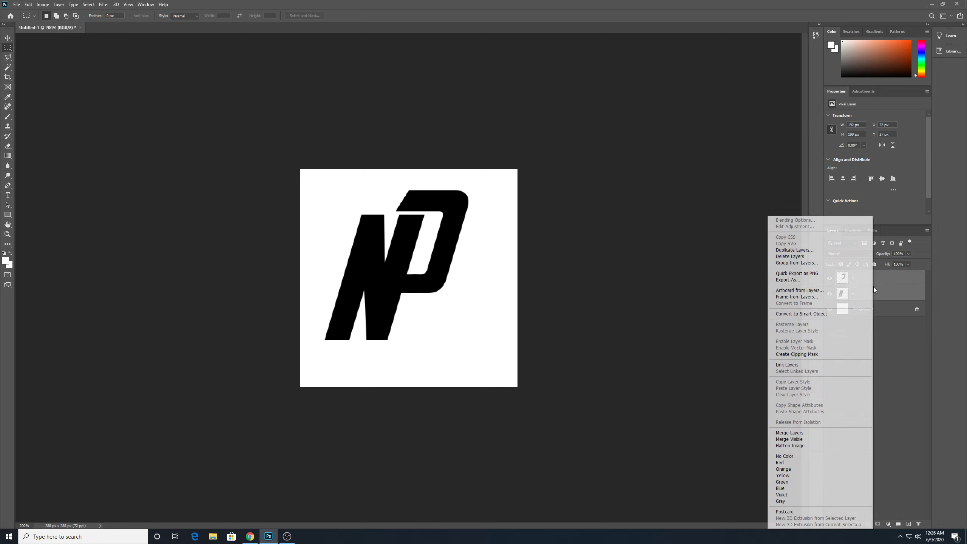
left_click(813, 436)
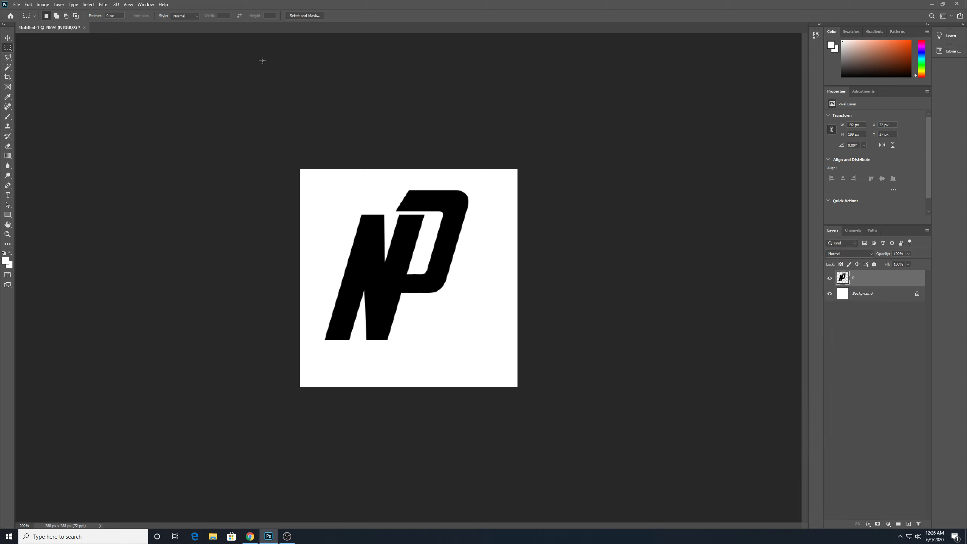
left_click(7, 38)
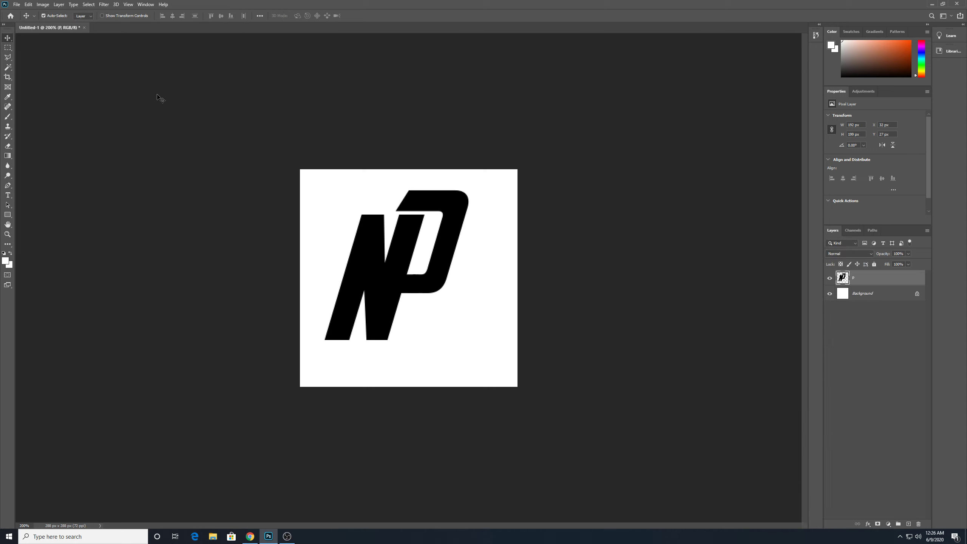
- Scale the NP logo to about 118% (229 × 238 px) and nudge it to X 28, Y 26
key("ctrl+t")
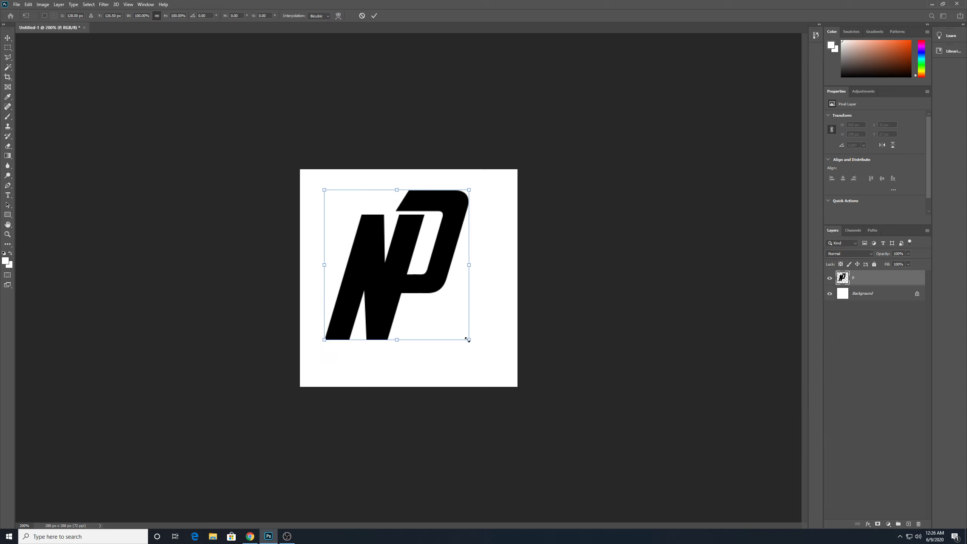
left_click_drag(468, 339, 513, 352)
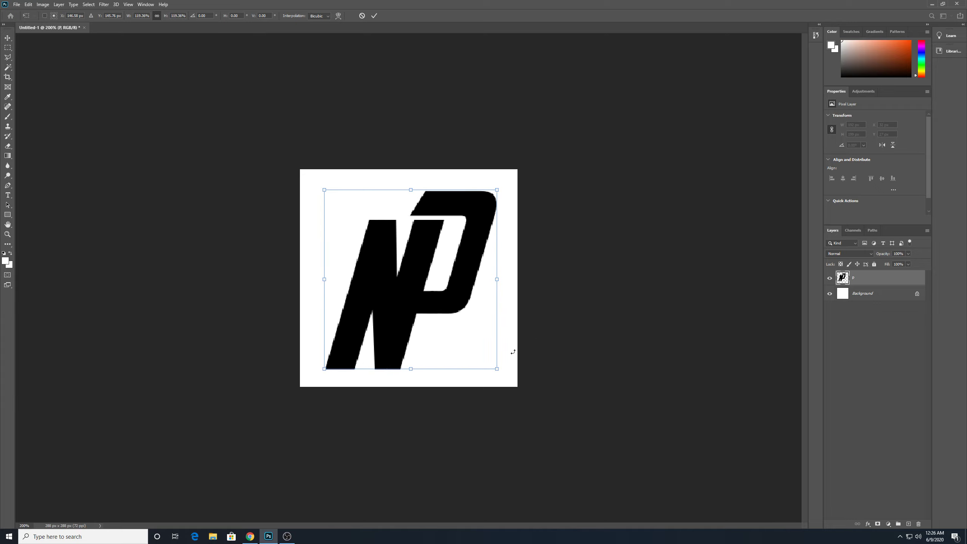
key("Return")
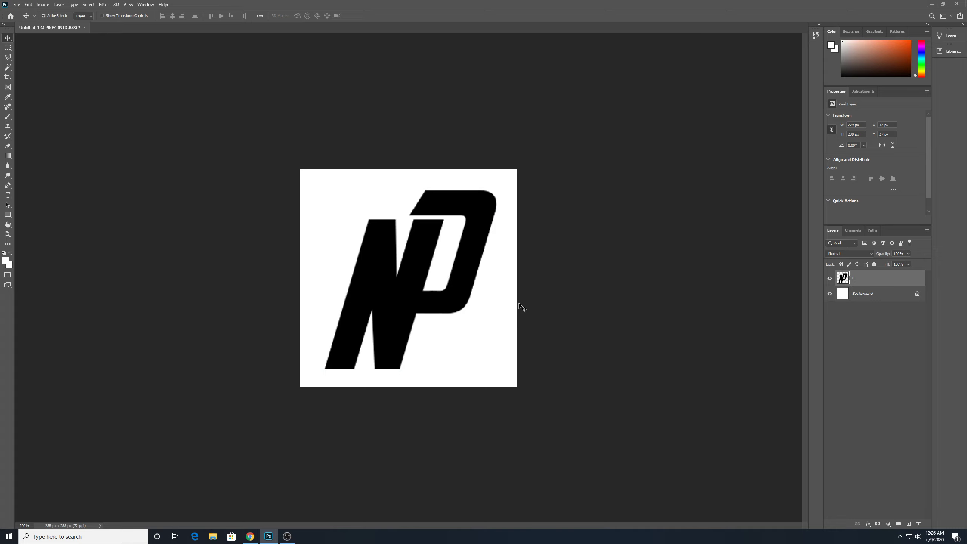
key("Left")
key("Left")
key("Left")
key("Left")
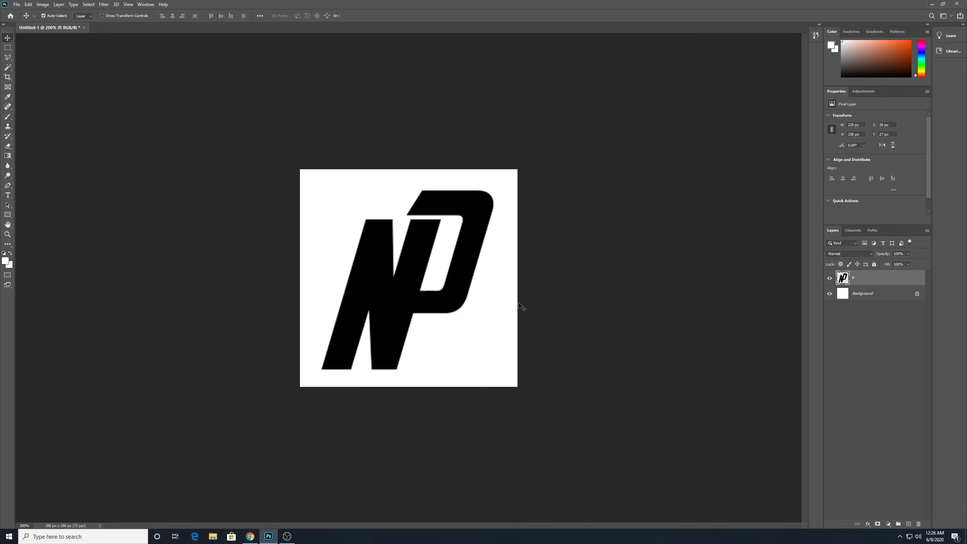
key("Up")
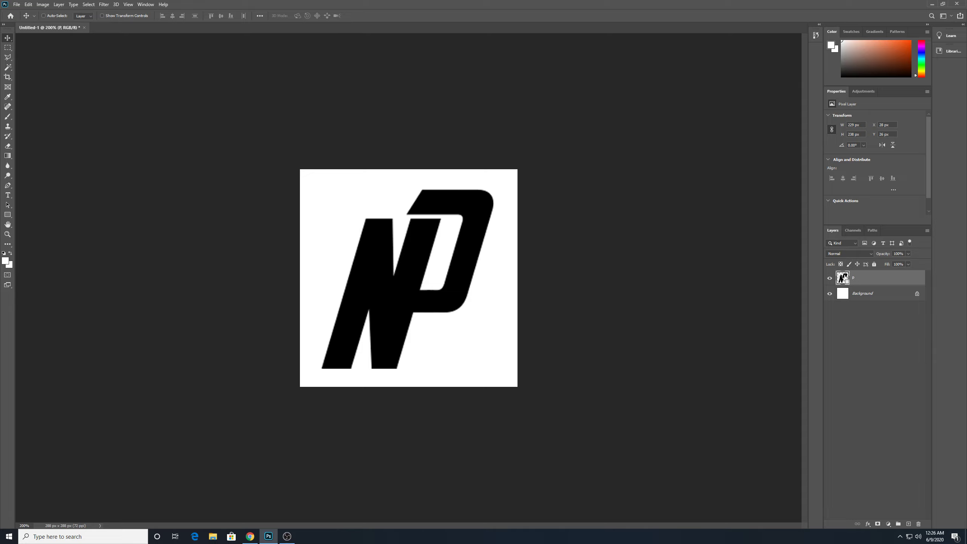
- Load the NP logo as a selection, add a new layer, and hide the black logo layer
left_click(843, 278, "ctrl")
left_click(909, 524)
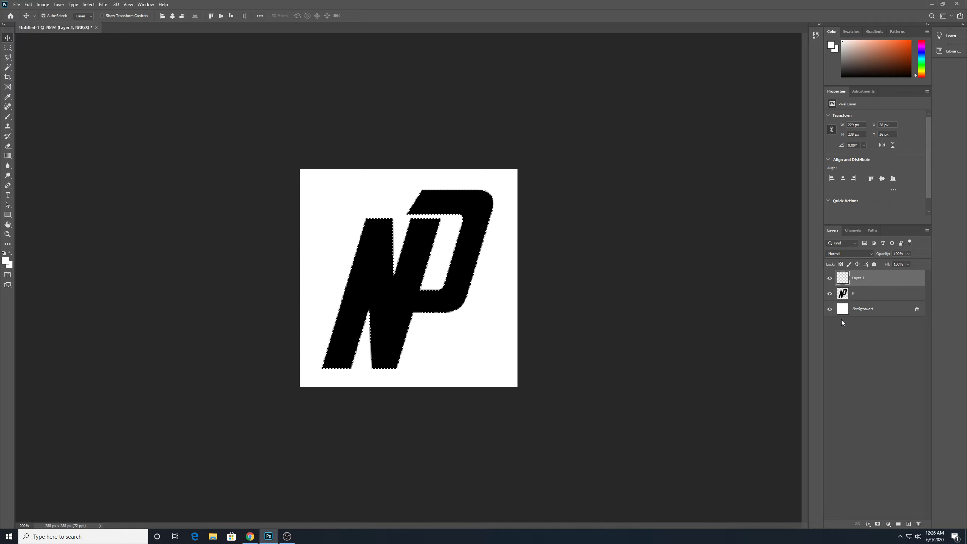
left_click(830, 294)
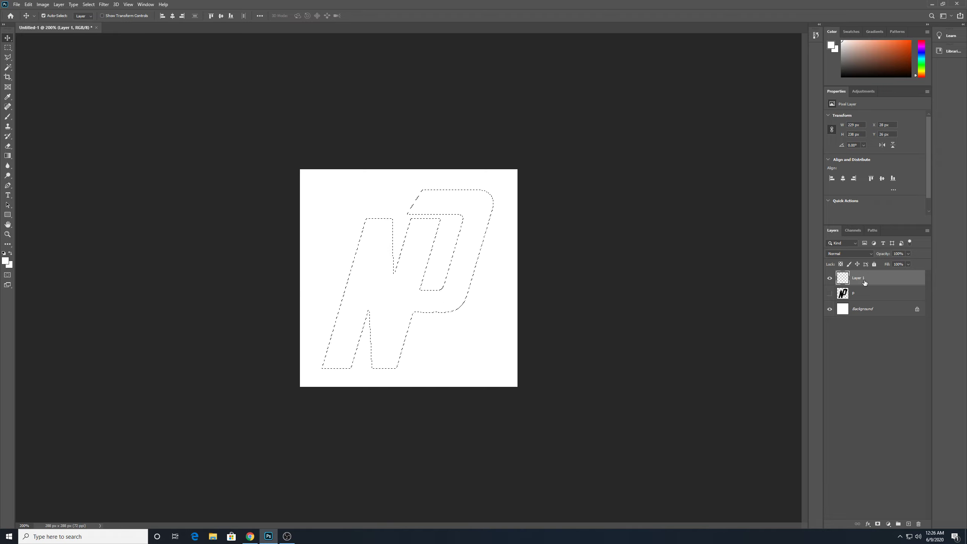
- Fill the selection with blue #0058DD and deselect
key("shift+F5")
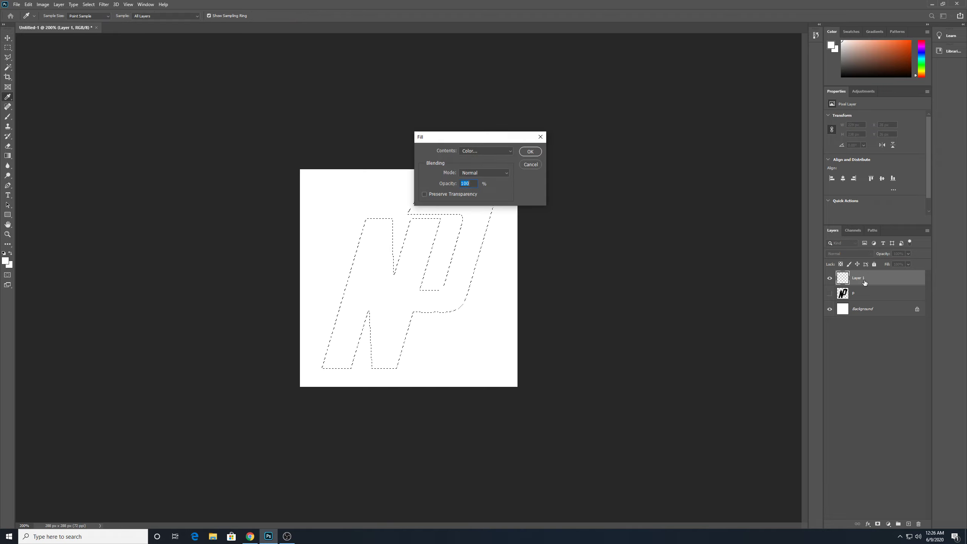
left_click(506, 151)
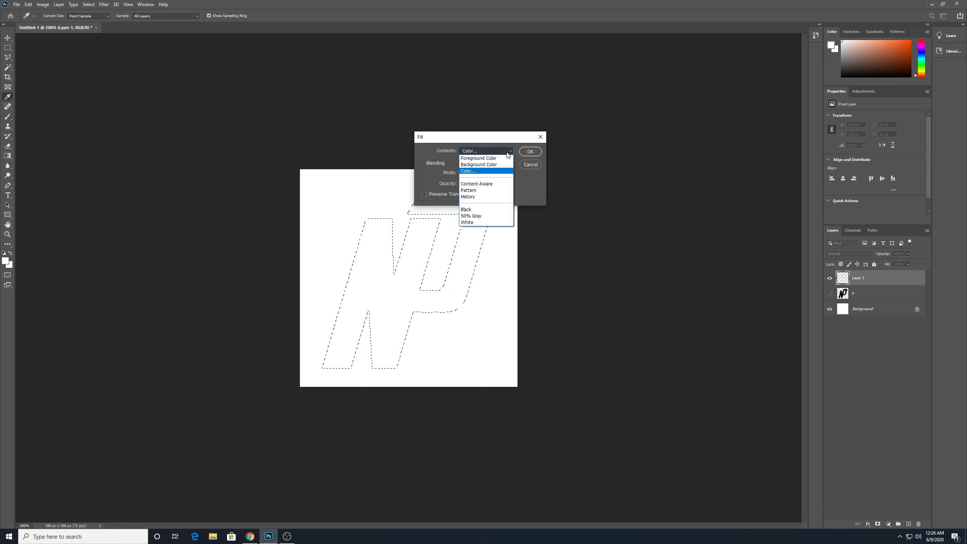
left_click(488, 172)
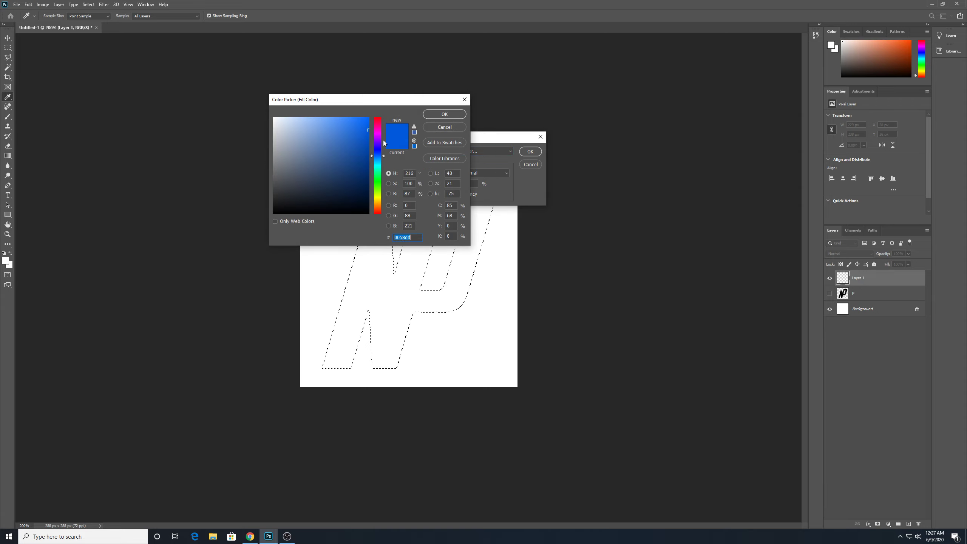
left_click(444, 114)
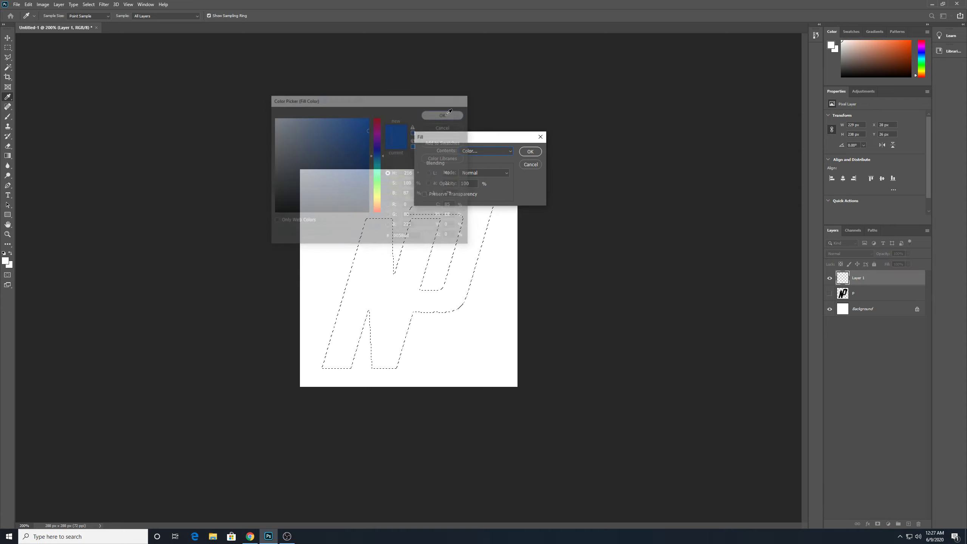
left_click(536, 153)
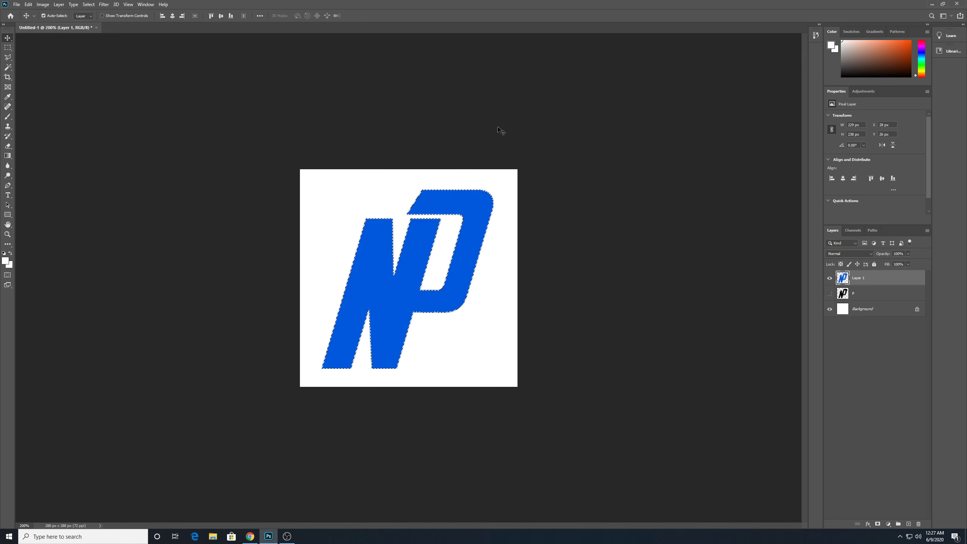
key("ctrl+d")
- Give Layer 1 a 2 px yellow outside stroke in Layer Style
double_click(883, 281)
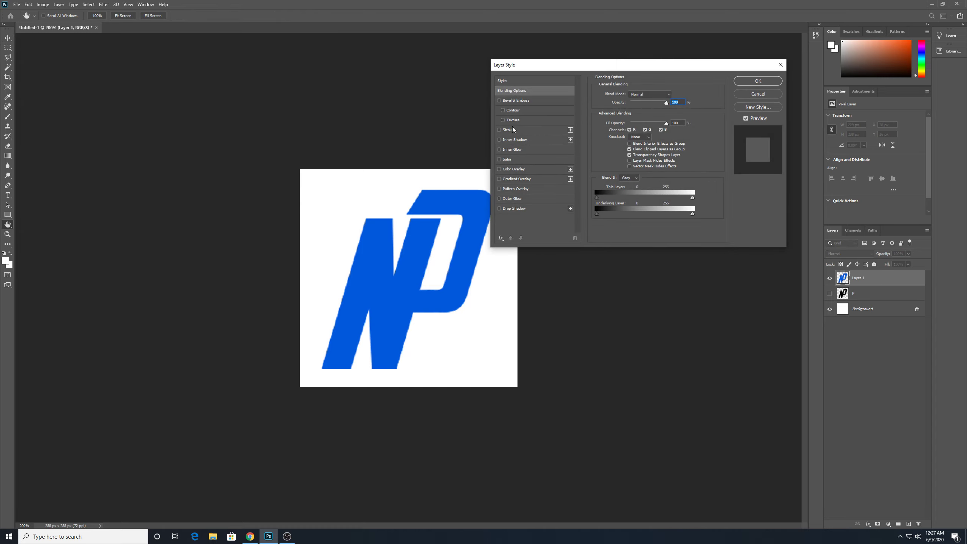
left_click(520, 131)
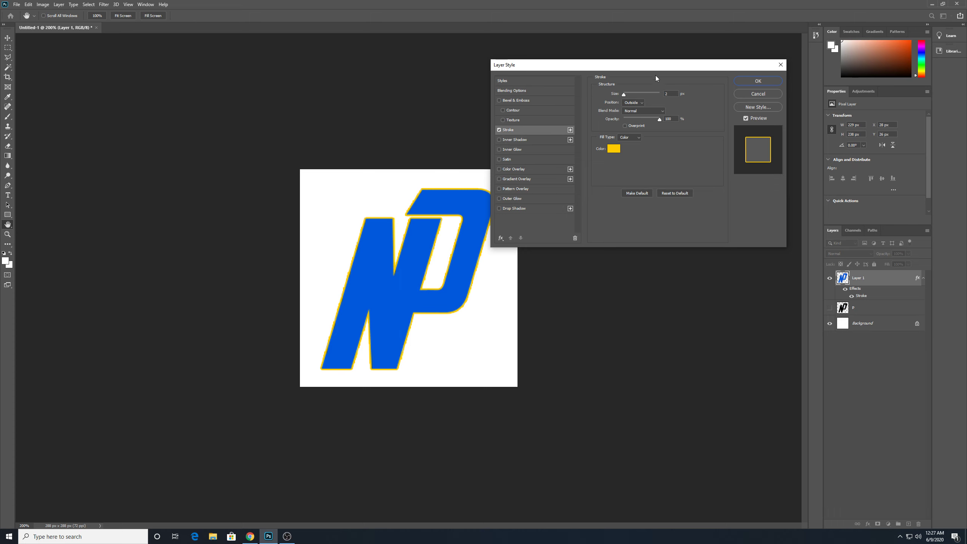
left_click_drag(679, 92, 652, 91)
type("3")
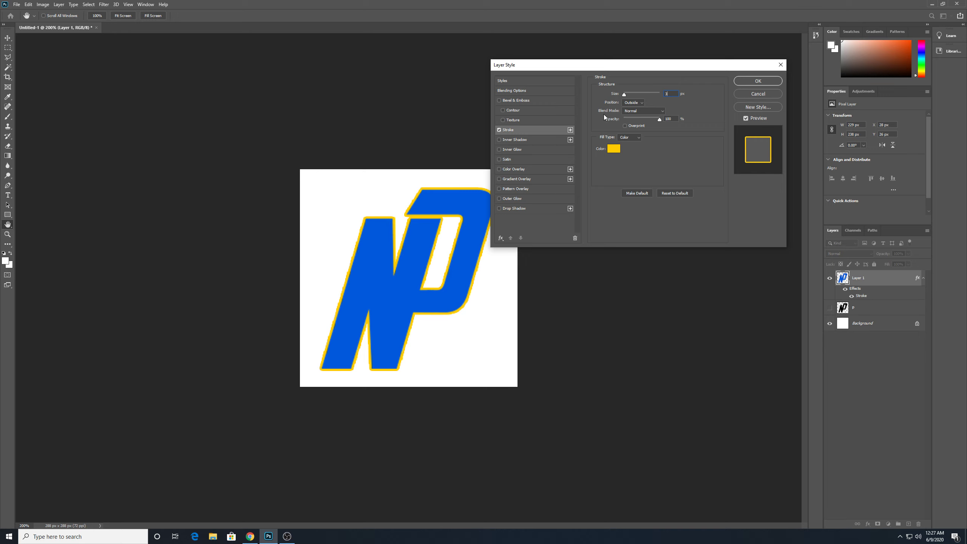
key("BackSpace")
type("2")
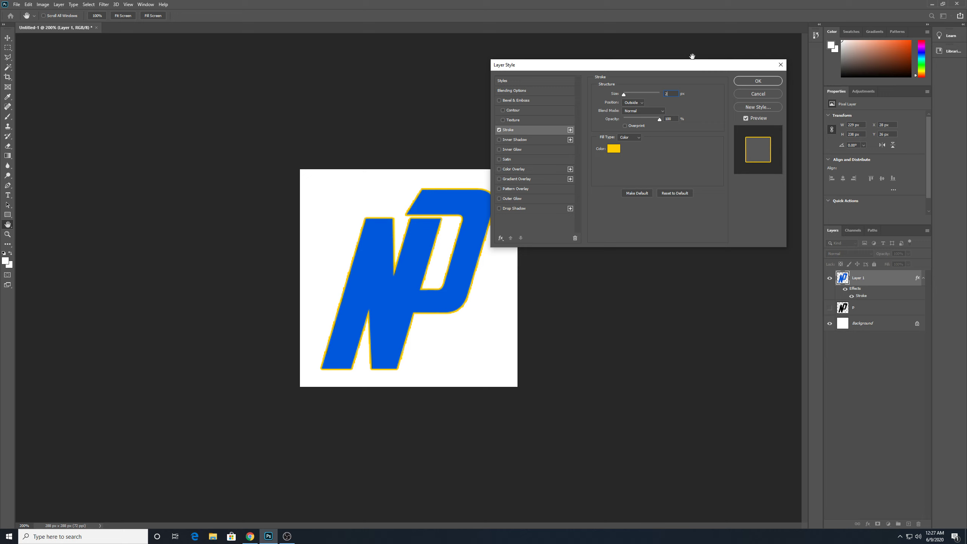
left_click(759, 82)
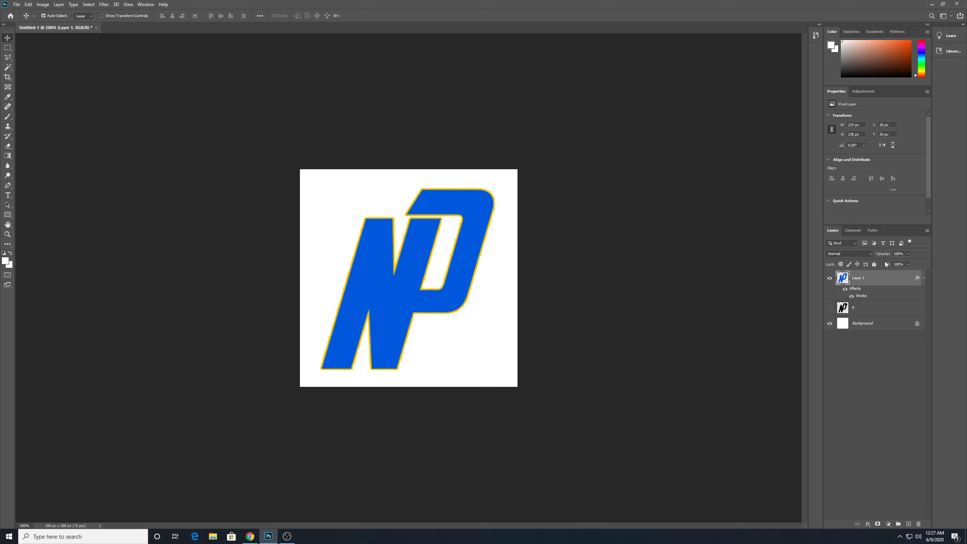
- Zoom the logo view to 100%, then look through the File and Layer menus
key("ctrl+minus")
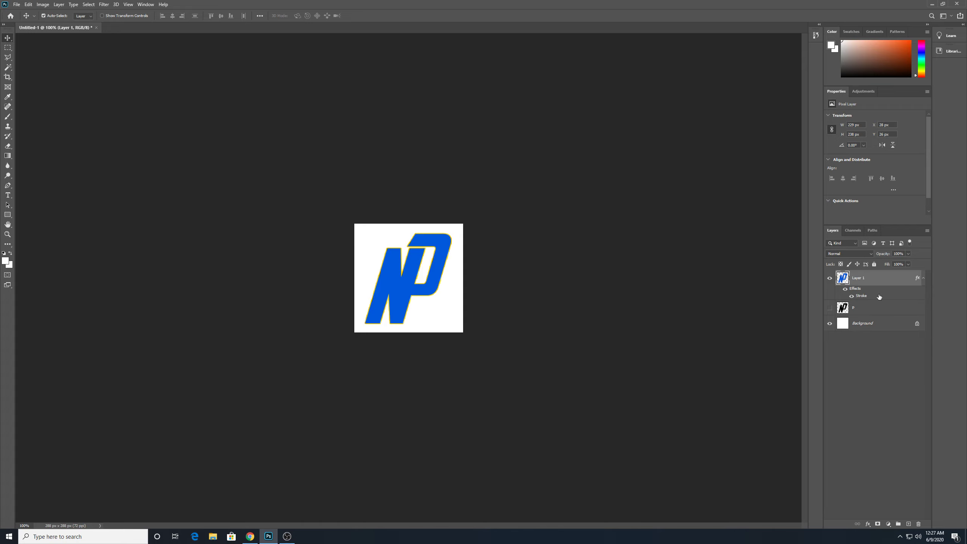
left_click(17, 5)
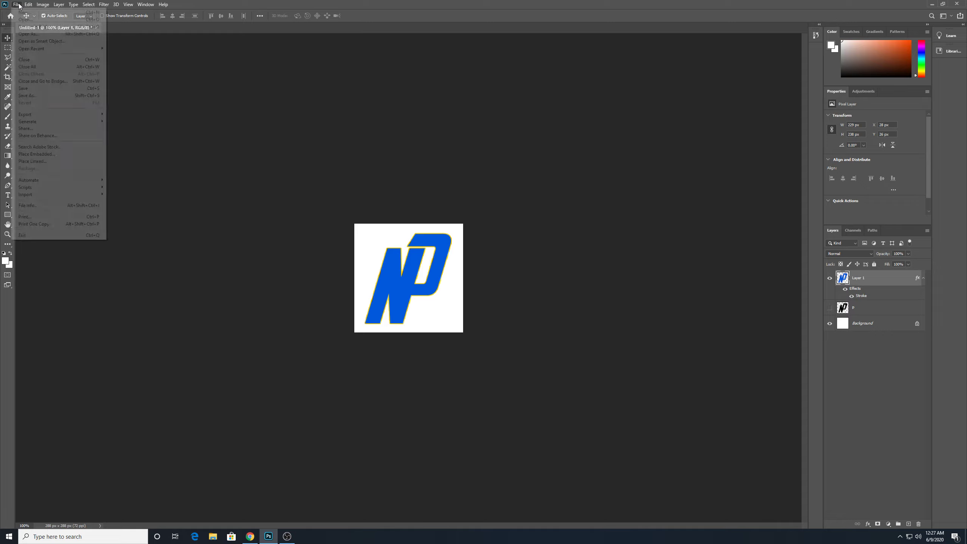
left_click(255, 4)
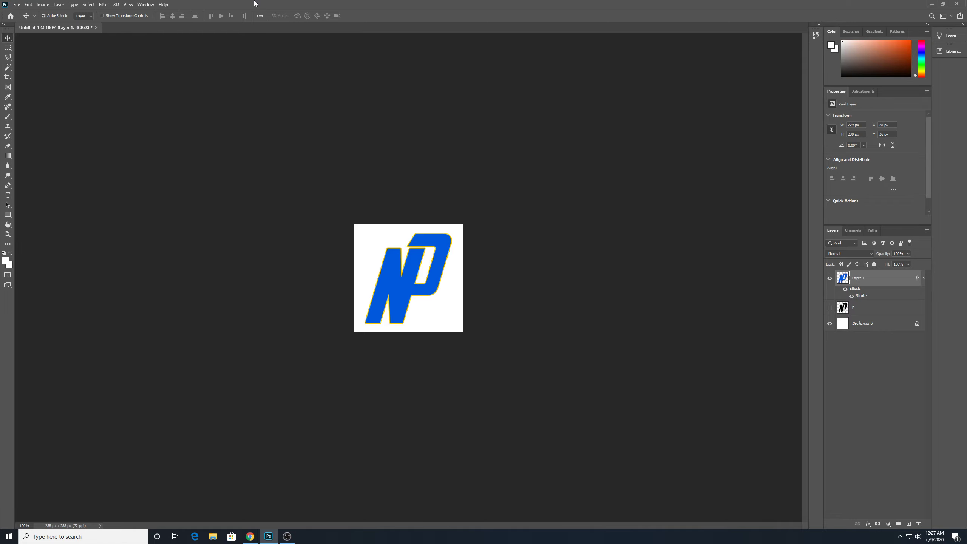
- Hide the white Background layer so the NP logo sits on transparency
left_click(831, 326)
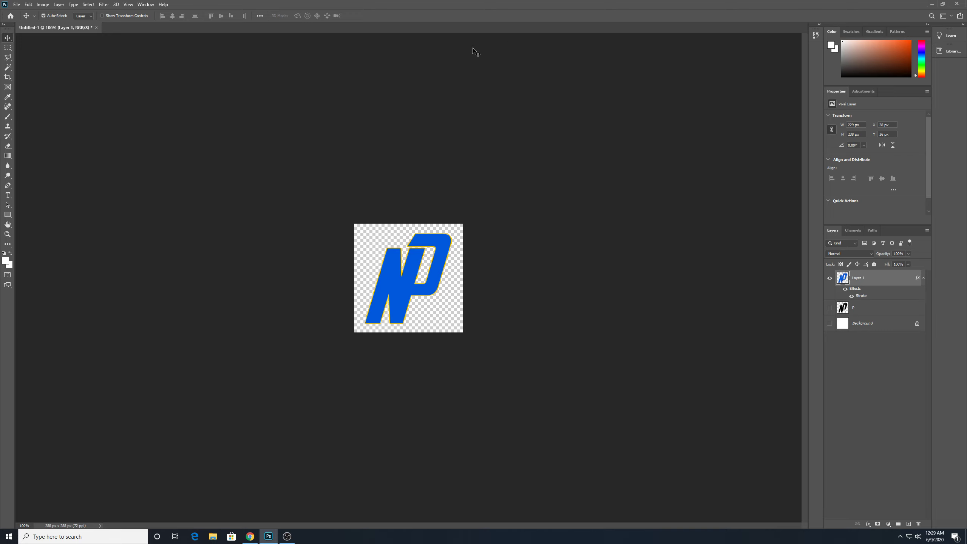
- Minimize Photoshop and close the covering window to reveal vectr.com in Chrome
left_click(933, 4)
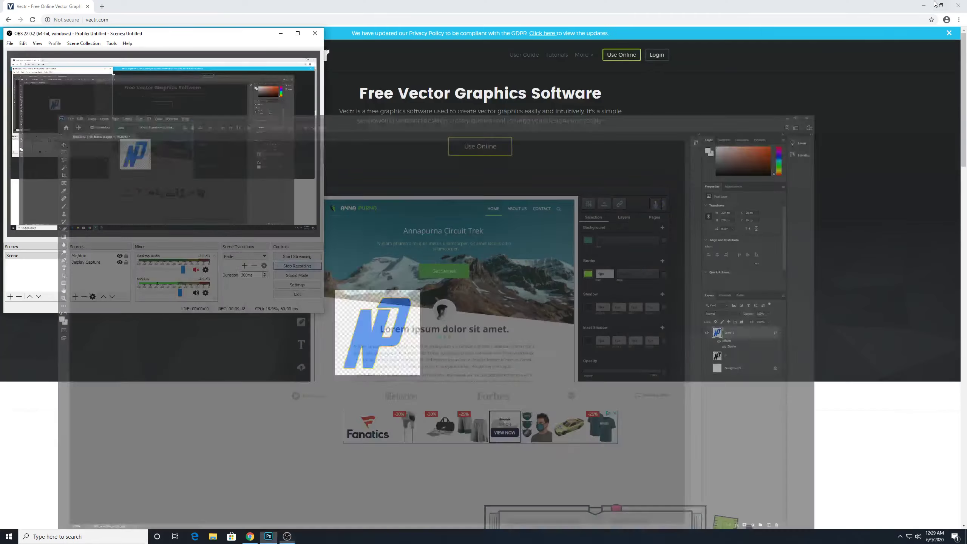
left_click(315, 33)
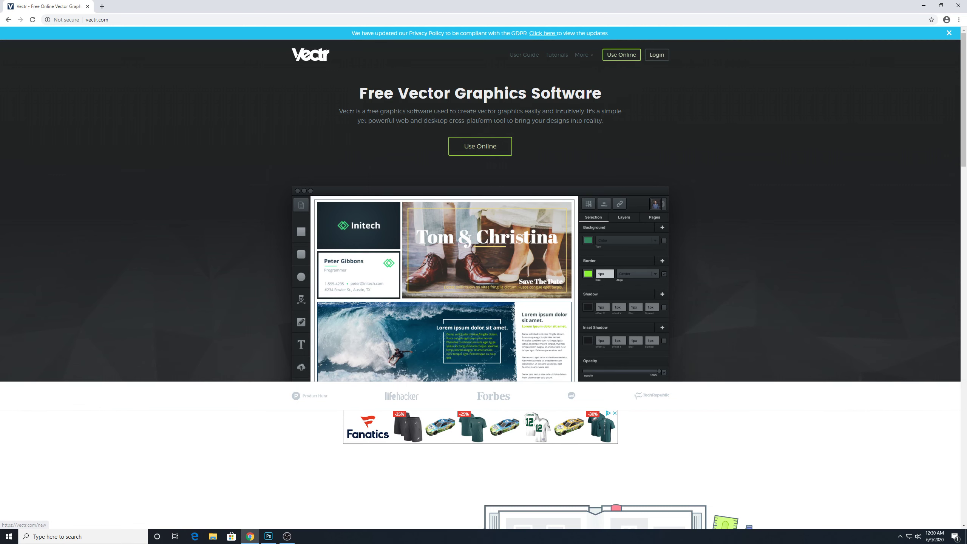
- Launch Vectr's online editor with a blank untitled page viewed at 100%
left_click(493, 150)
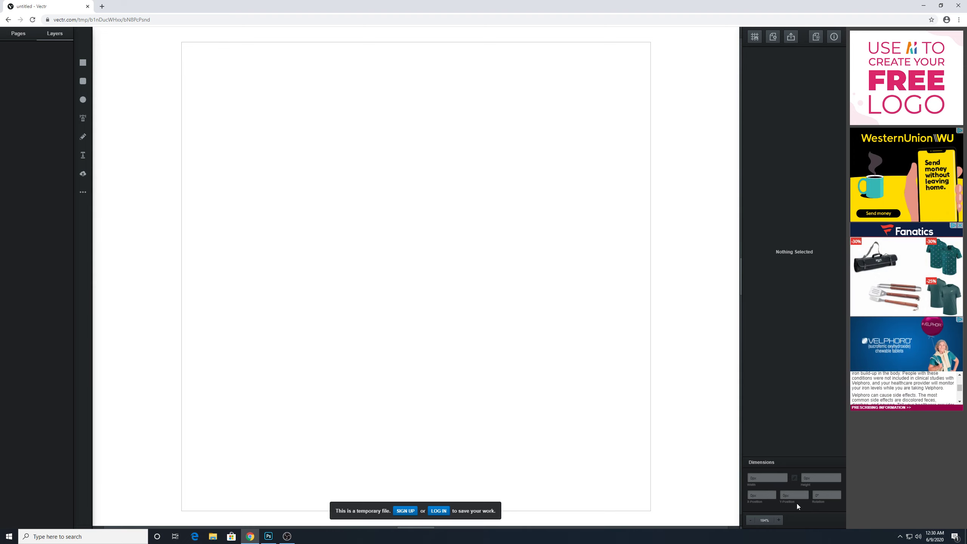
left_click(753, 520)
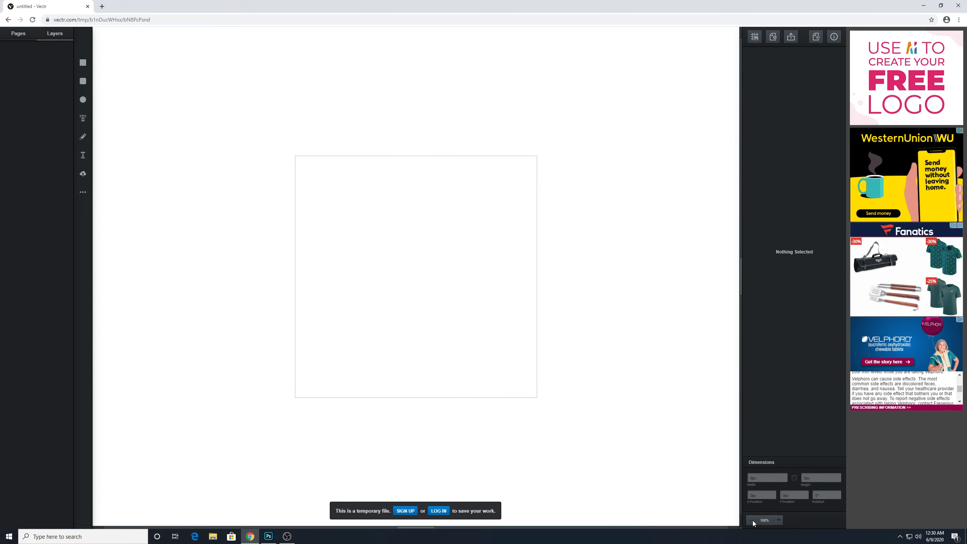
left_click(779, 521)
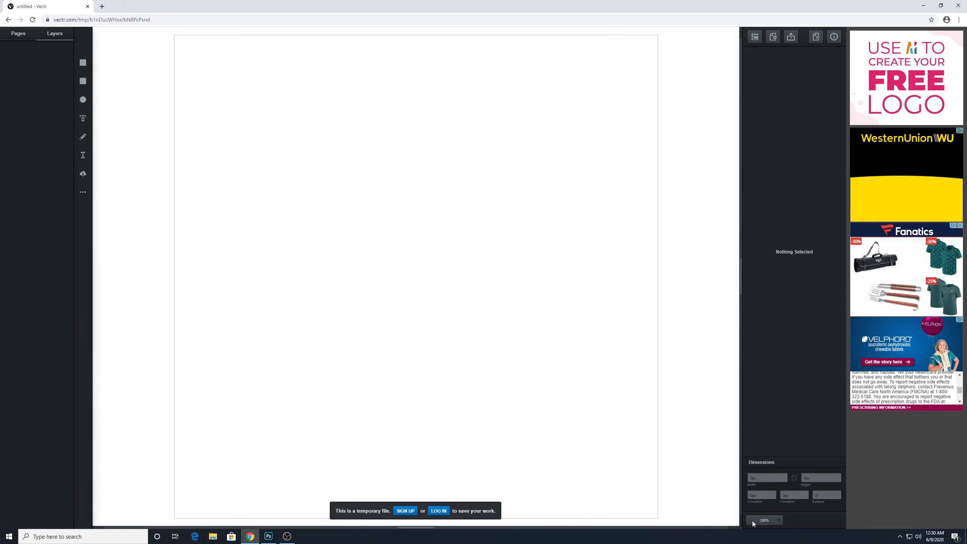
left_click(753, 520)
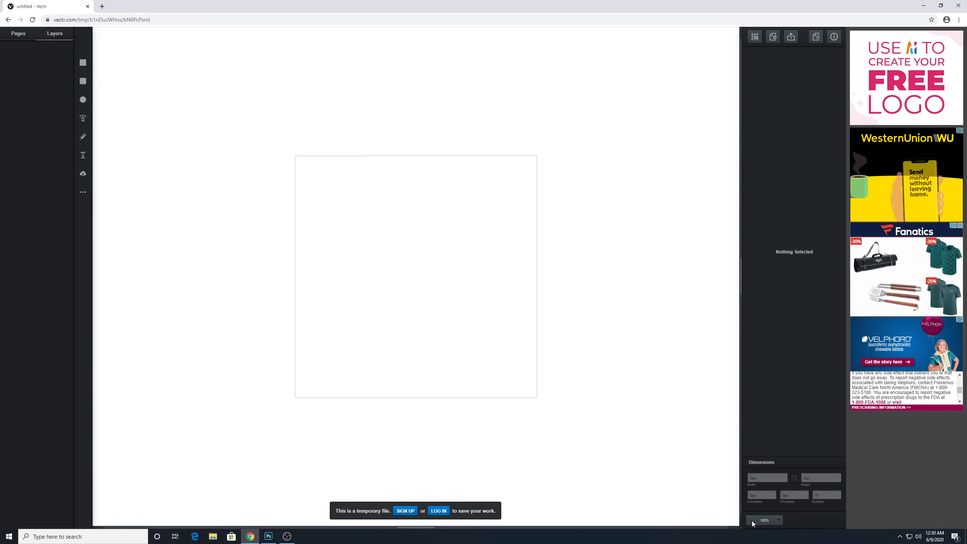
- Draw a large circle with the Ellipse tool and centre it on the artboard
left_click(84, 106)
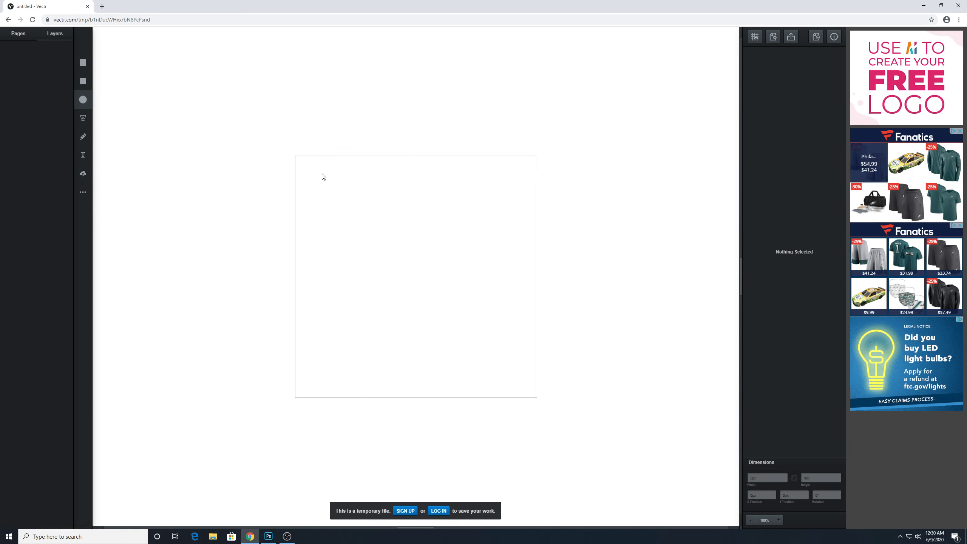
left_click_drag(309, 185, 465, 302)
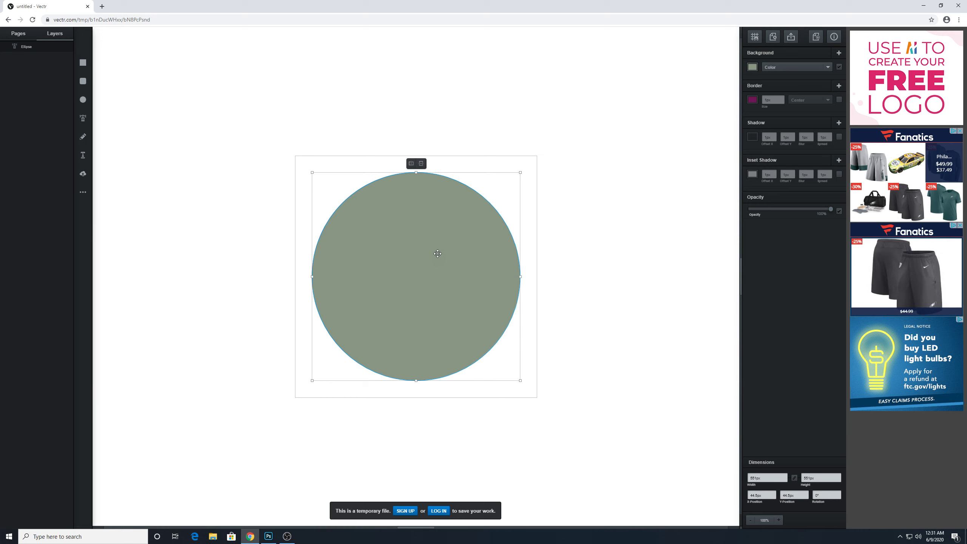
left_click_drag(438, 249, 437, 248)
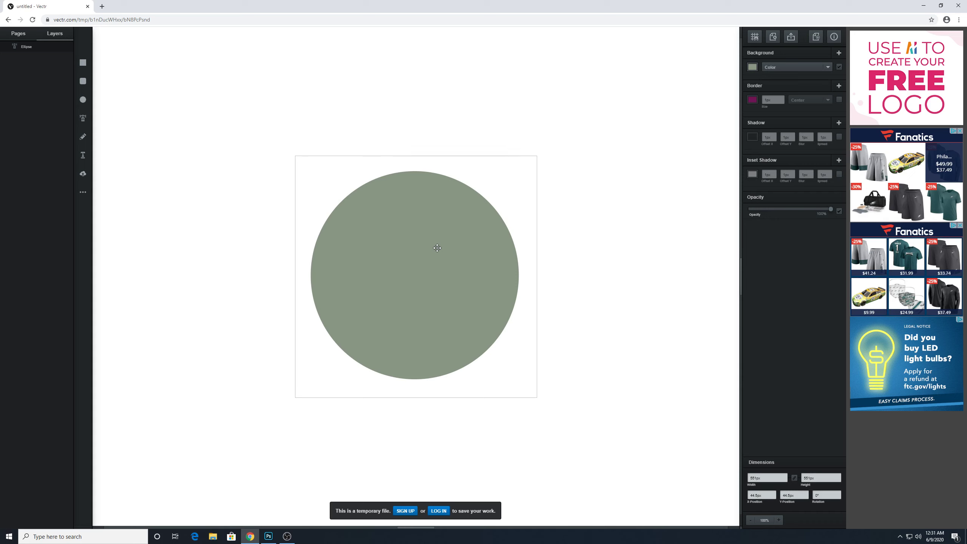
left_click_drag(437, 247, 439, 249)
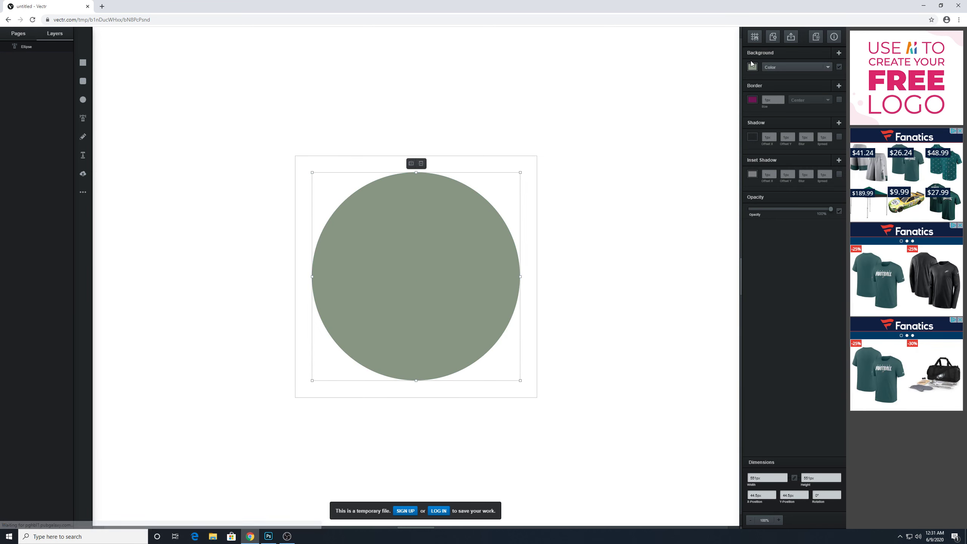
- Change the circle's fill to a bright saturated blue
left_click(753, 68)
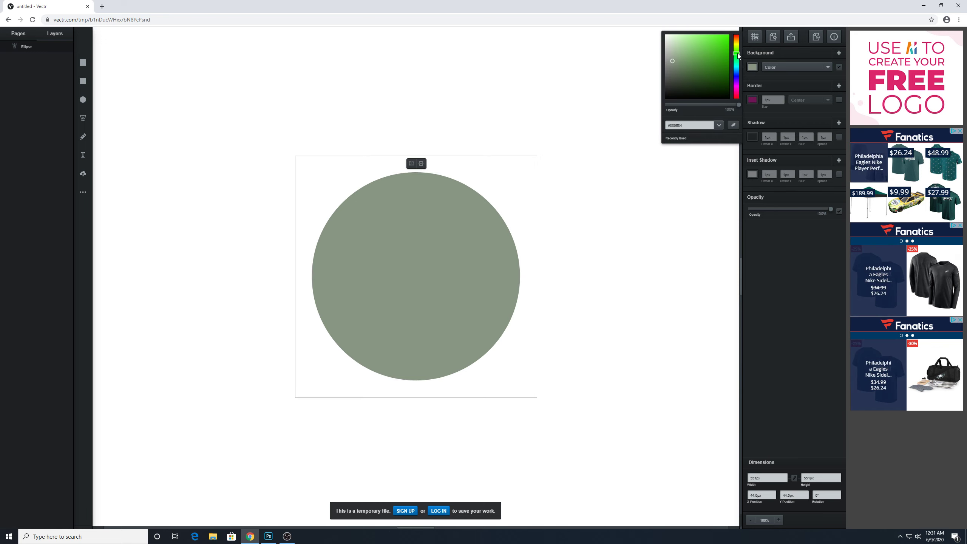
left_click(737, 71)
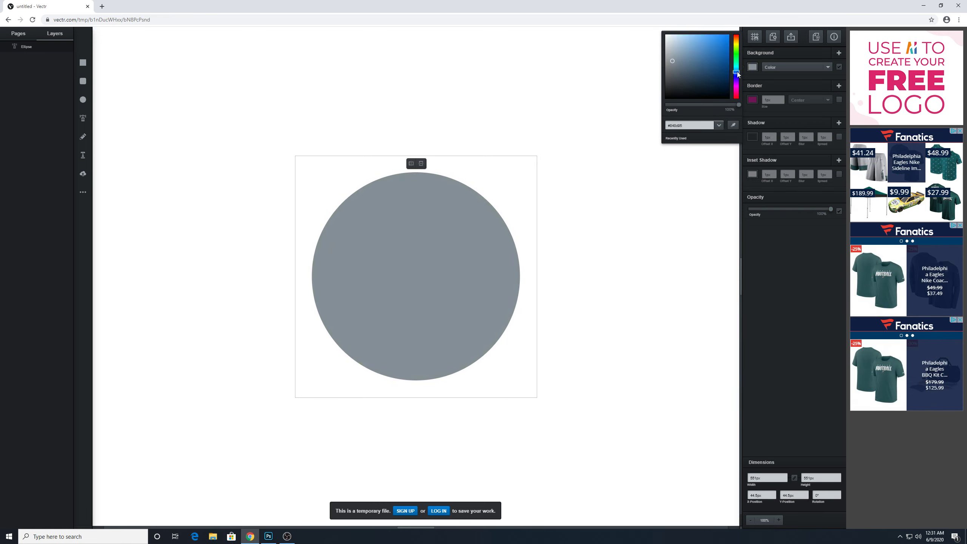
mouse_move(719, 60)
left_mouse_down()
mouse_move(730, 34)
mouse_move(734, 50)
left_mouse_up()
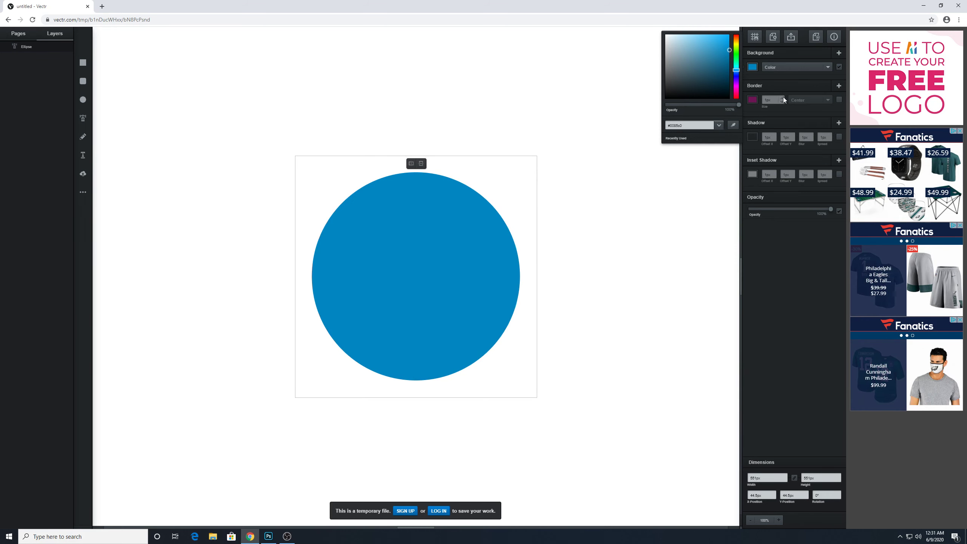
- Turn on the circle's border in yellow #bfa105 and copy that hex code
left_click(753, 100)
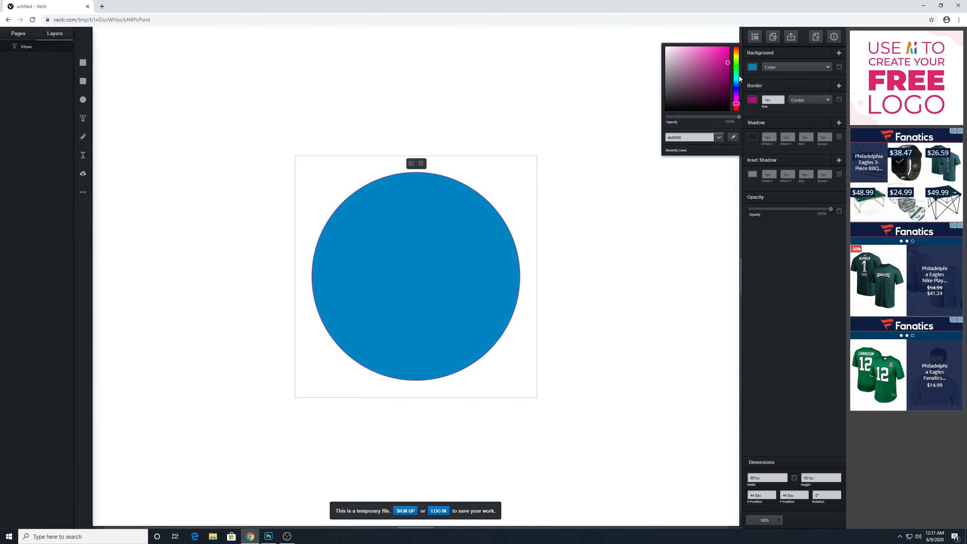
left_click(738, 57)
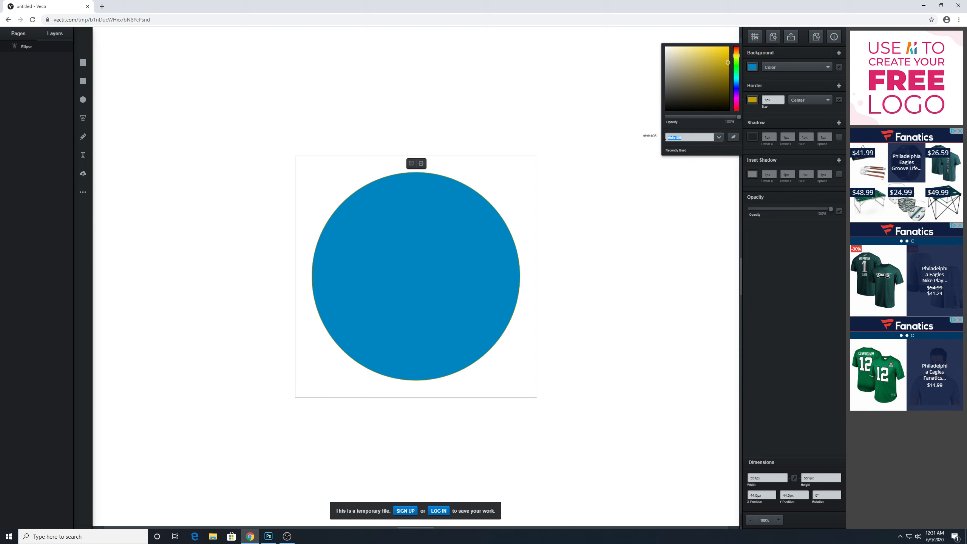
right_click(676, 138)
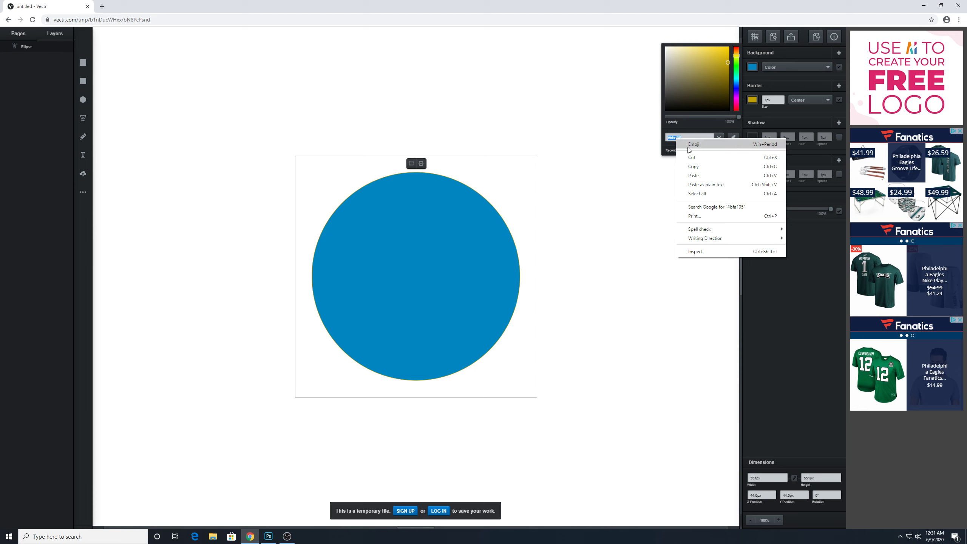
left_click(694, 167)
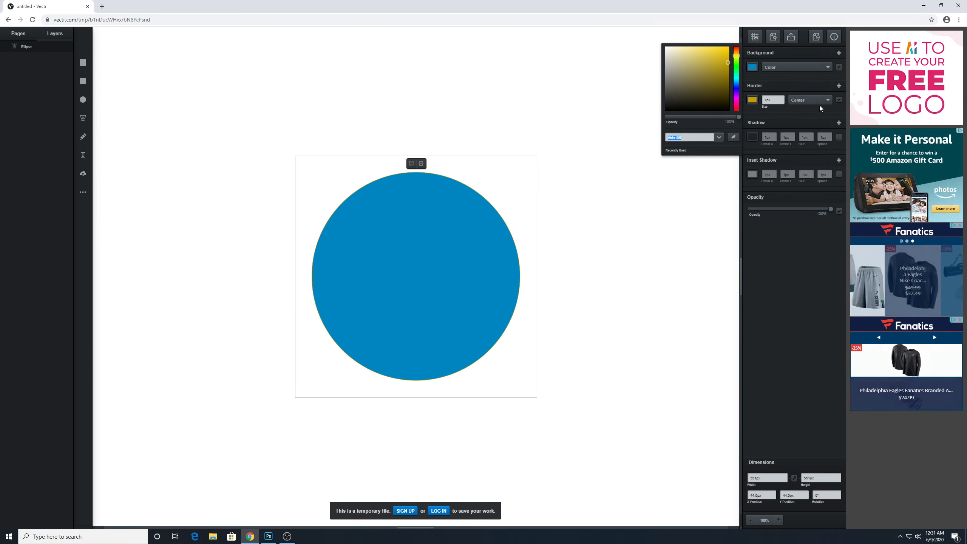
- Increase the circle's border thickness to 20px
left_click(783, 99)
left_click(783, 98)
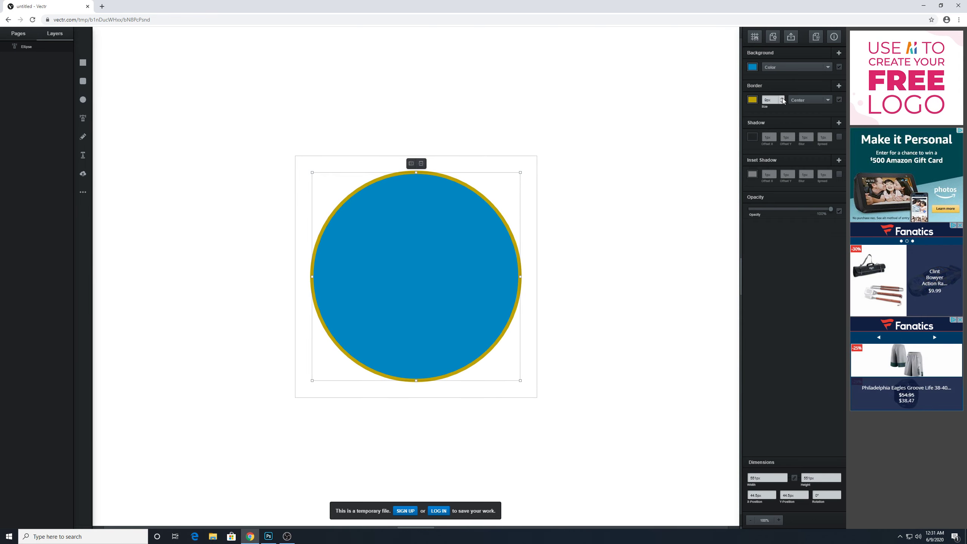
left_click(782, 99)
left_click(783, 99)
left_click(783, 98)
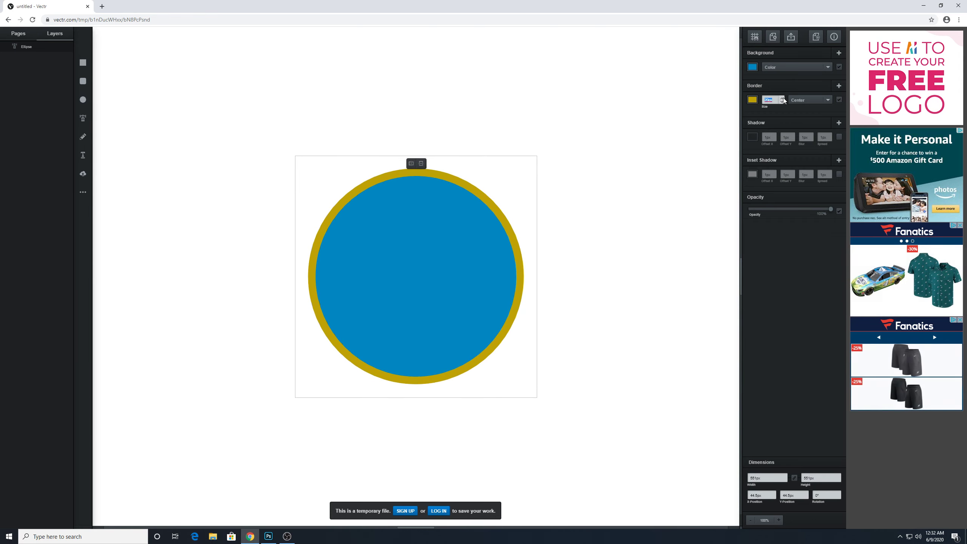
- Make the border bright yellow #ffd600 and copy that hex code
left_click(755, 104)
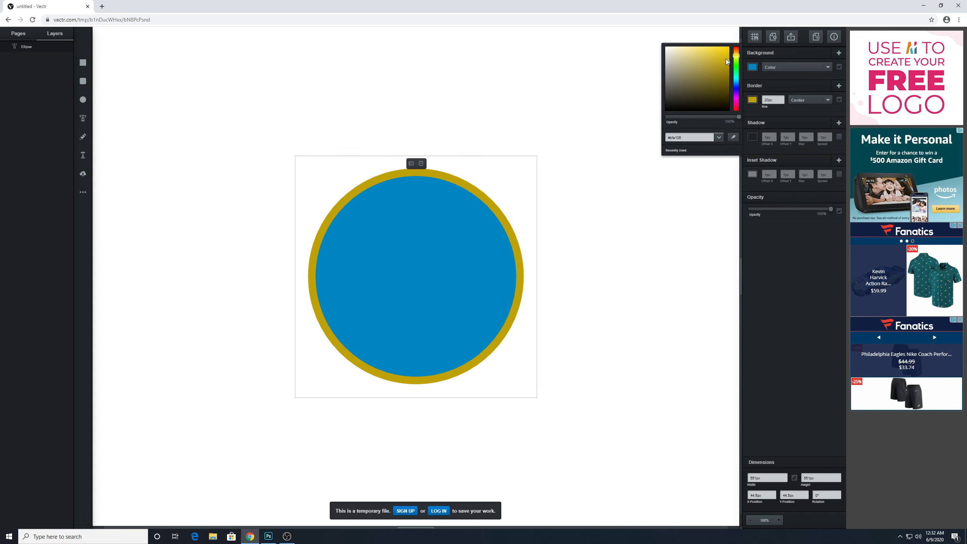
left_click_drag(727, 57, 738, 44)
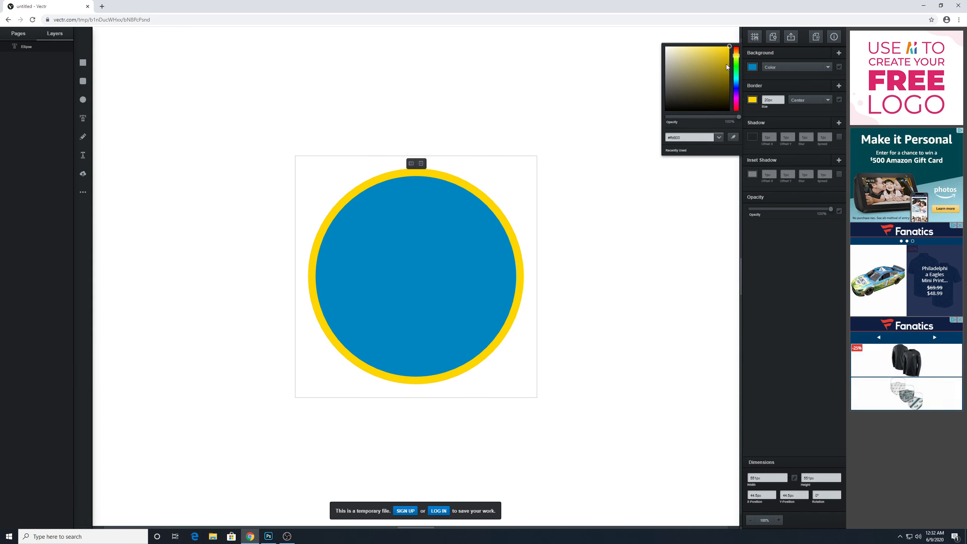
left_click(686, 136)
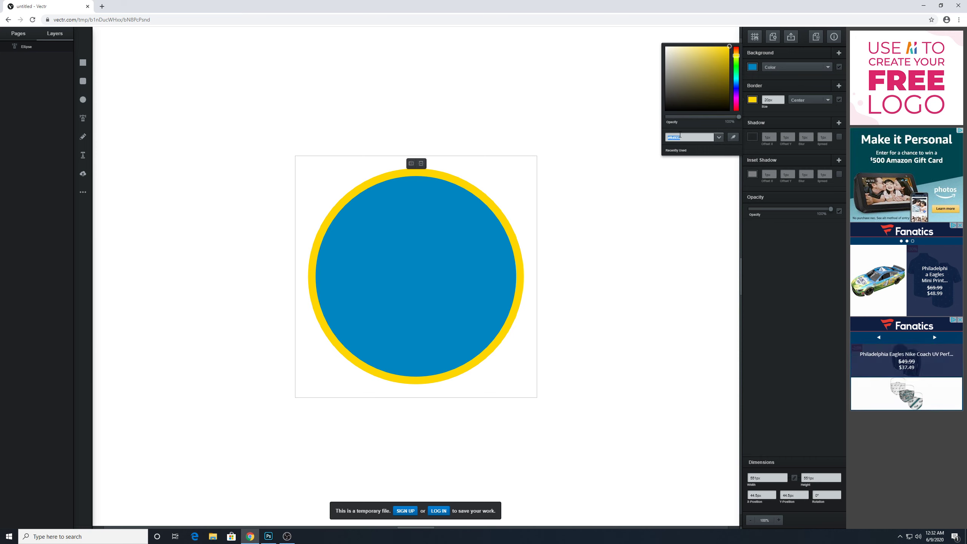
right_click(680, 136)
left_click(699, 165)
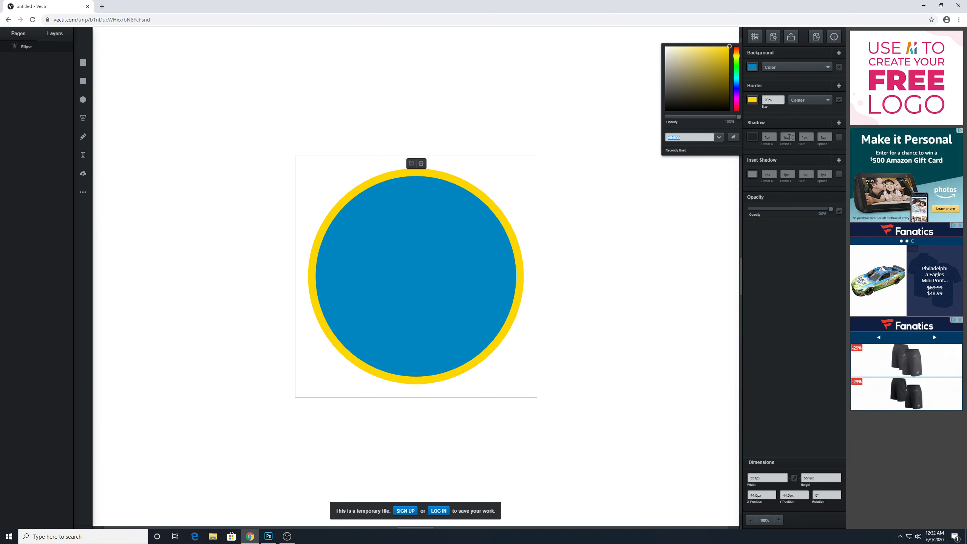
left_click(806, 281)
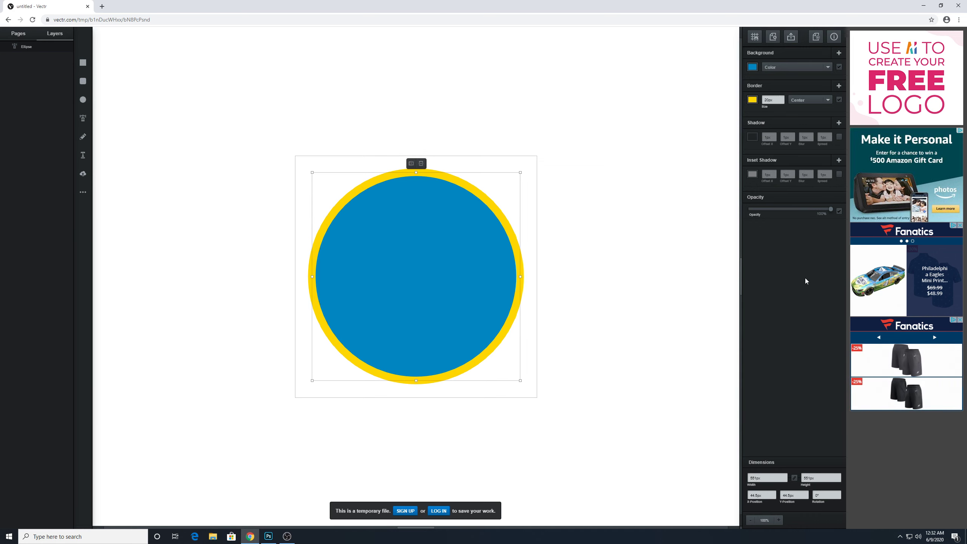
- Type 'NP' on the circle with the Text tool and reselect the NP text
left_click(82, 158)
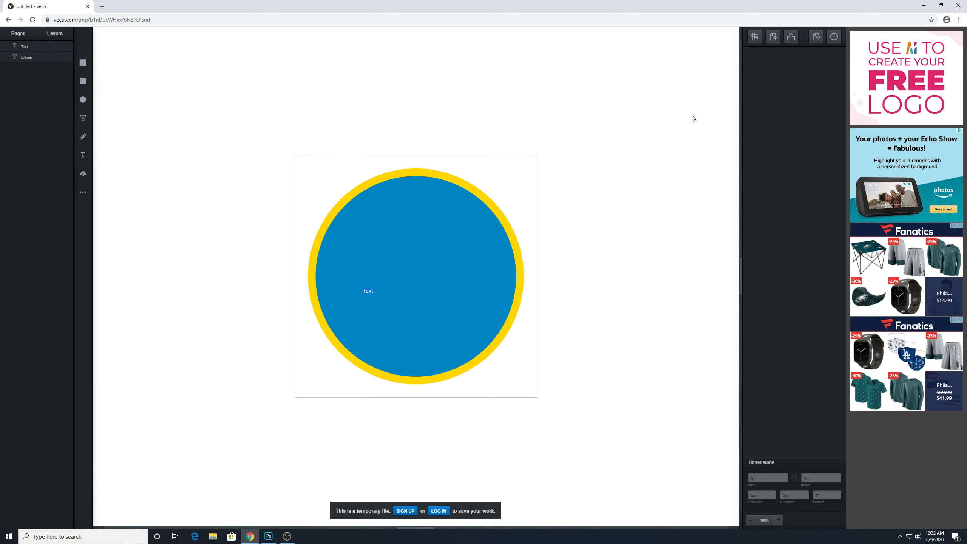
type("N")
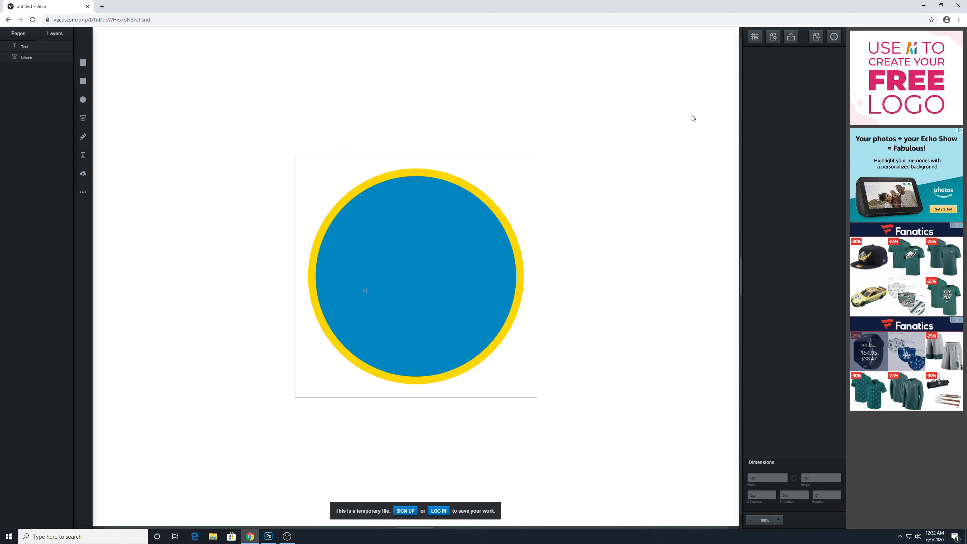
type("P")
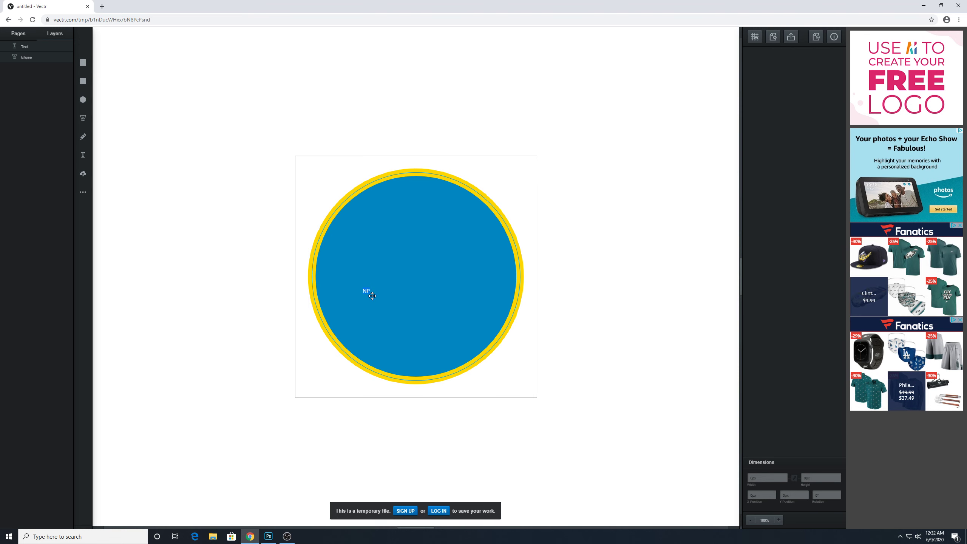
left_click(84, 155)
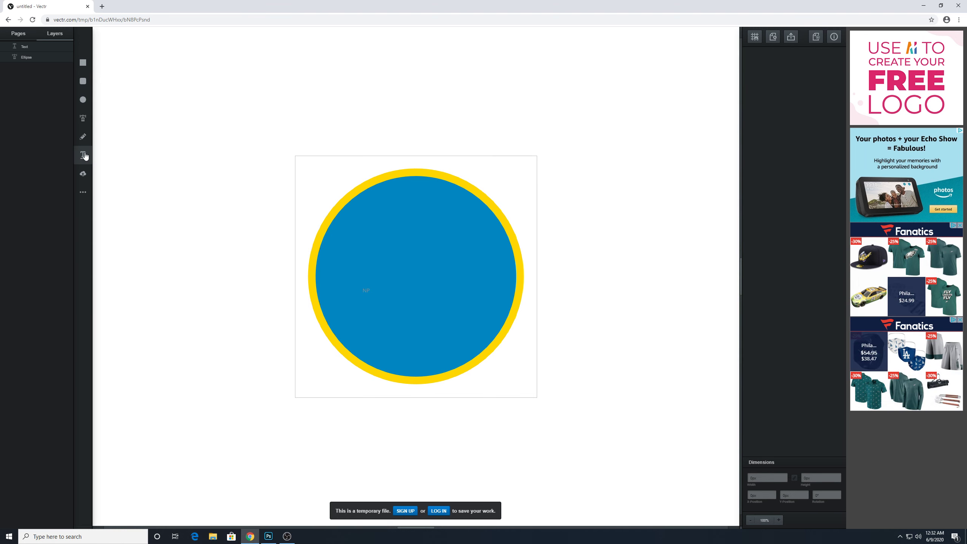
left_click(366, 290)
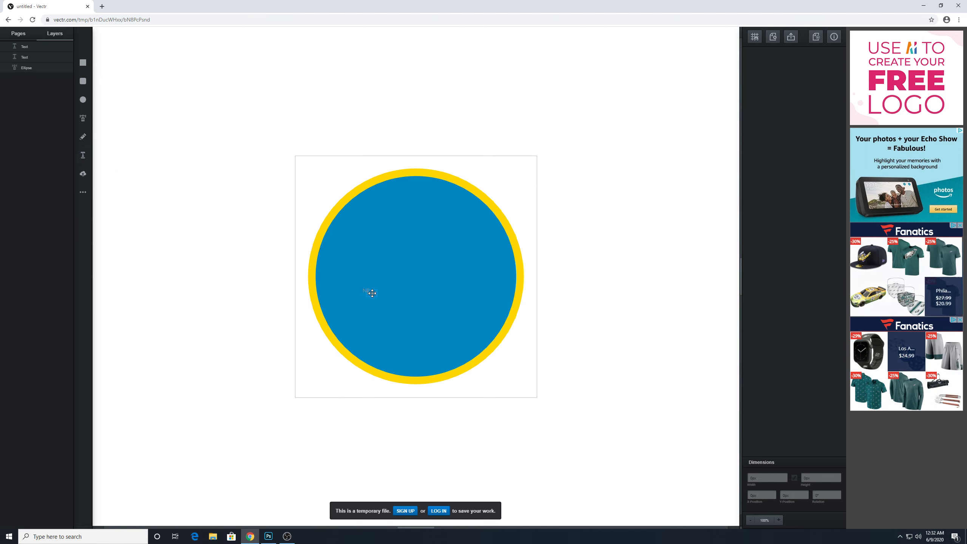
left_click(370, 292)
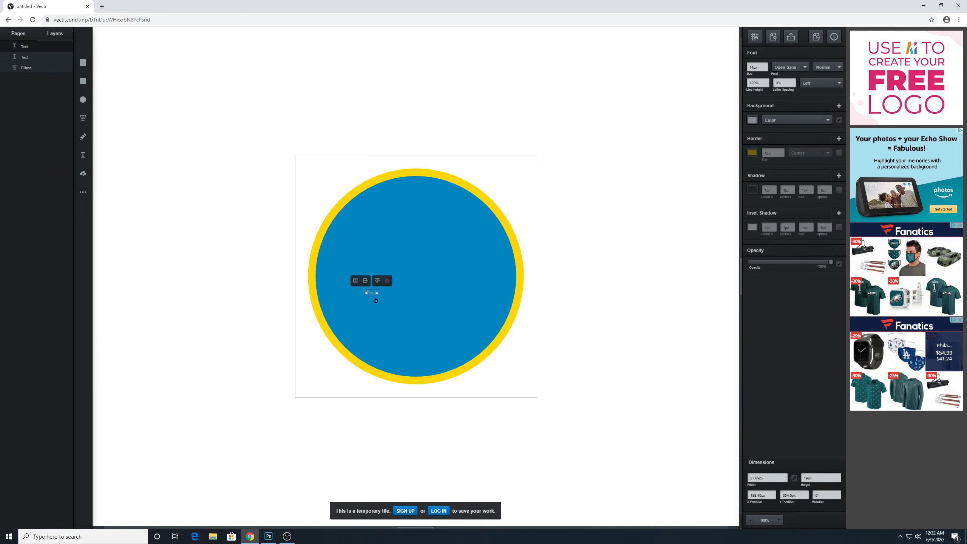
left_click(367, 291)
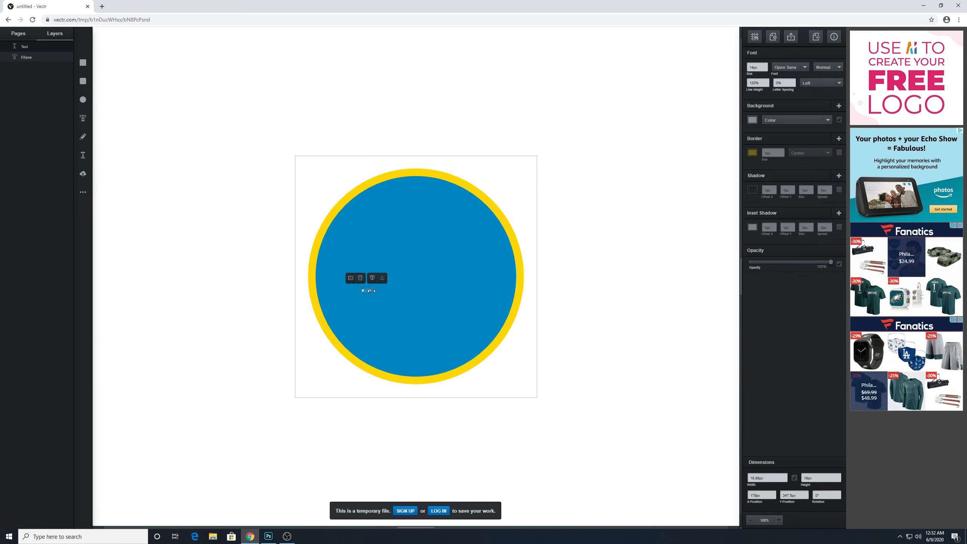
- Enlarge the NP text across the circle's middle, keeping it in front of the circle
left_click_drag(374, 292, 496, 241)
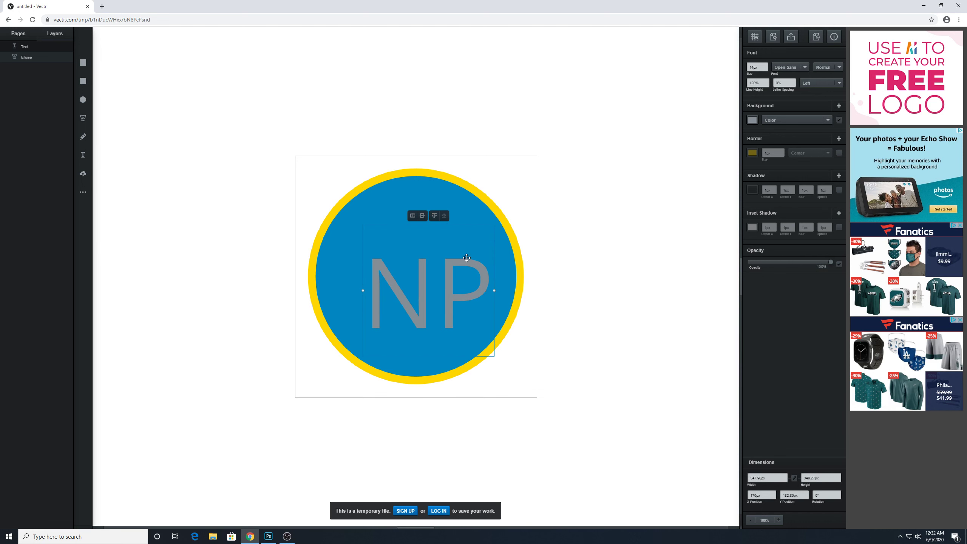
left_click(434, 217)
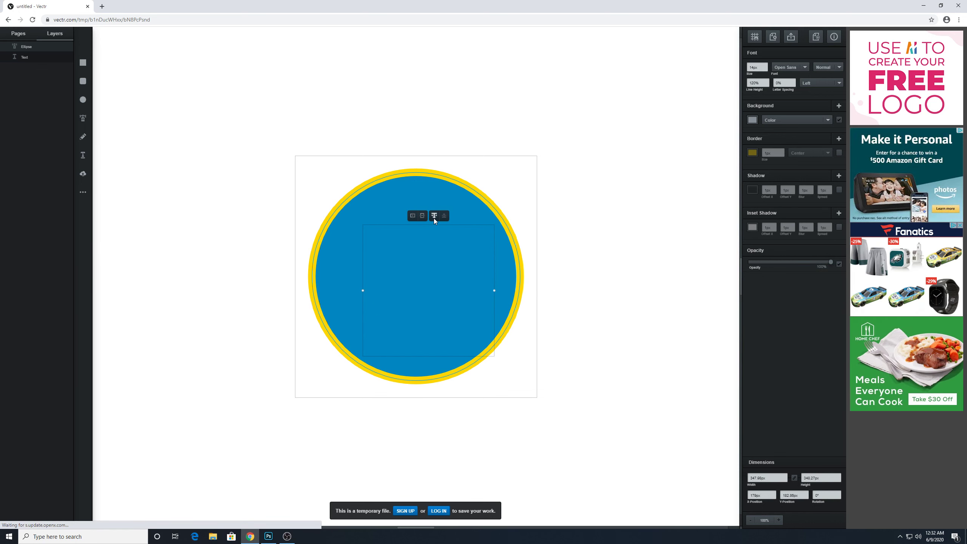
left_click(444, 216)
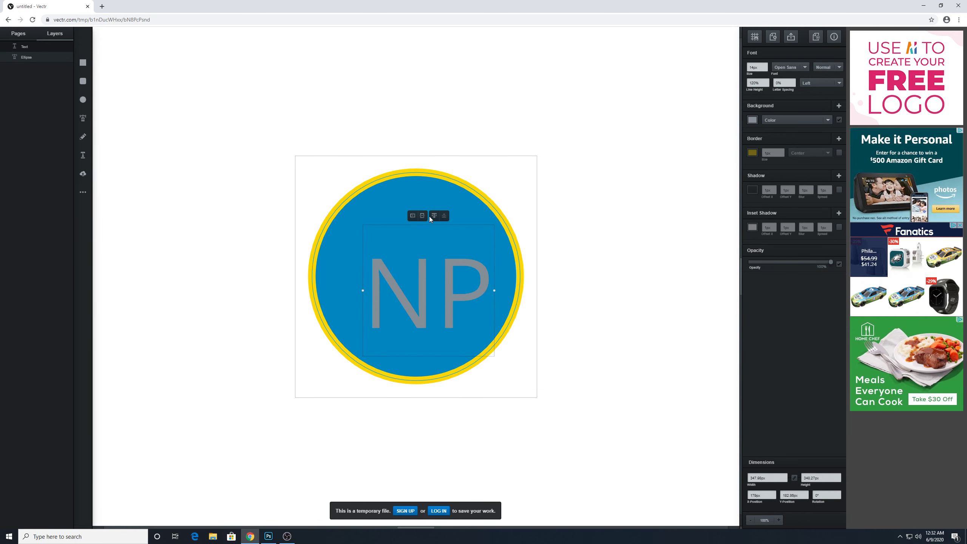
right_click(487, 276)
left_click(482, 270)
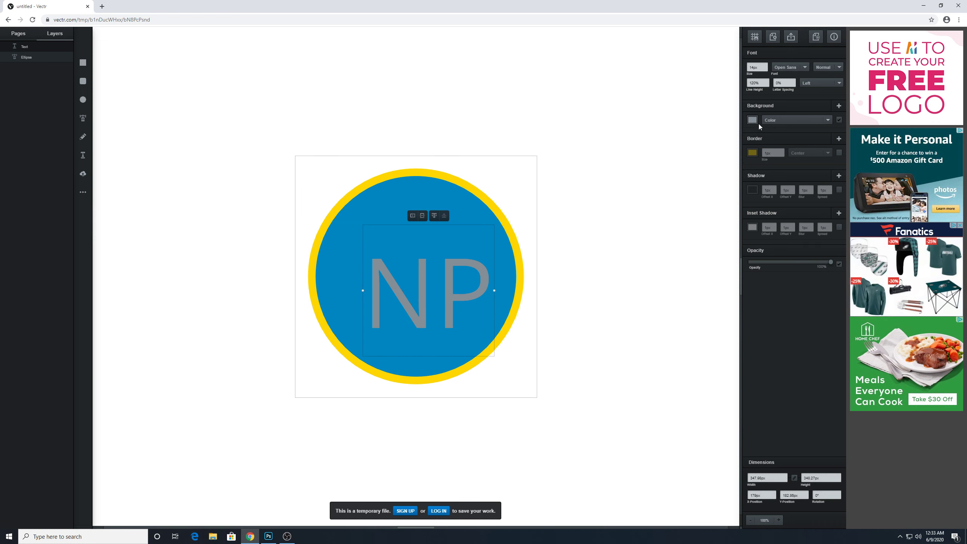
- Paste #ffd600 as the NP text colour, then enable a text border and select NP
left_click(752, 121)
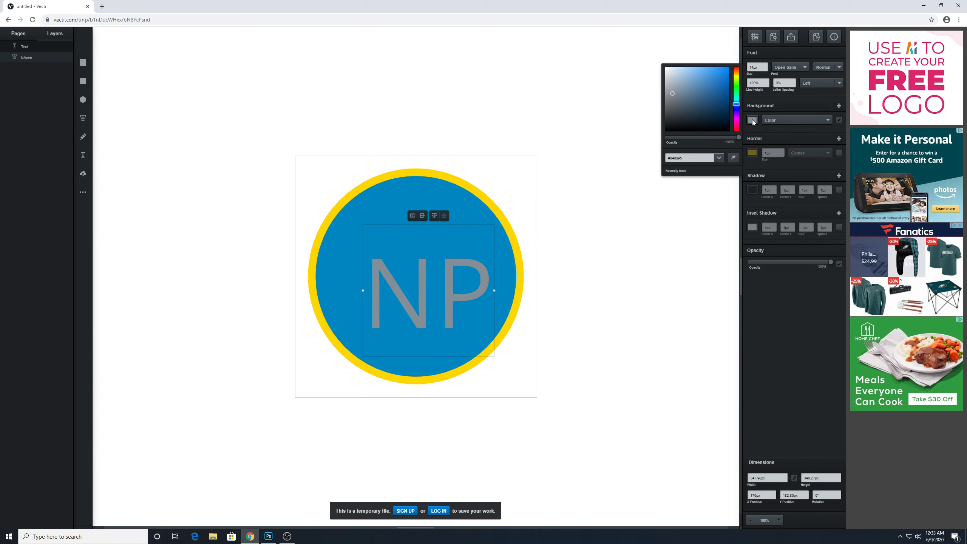
left_click(691, 156)
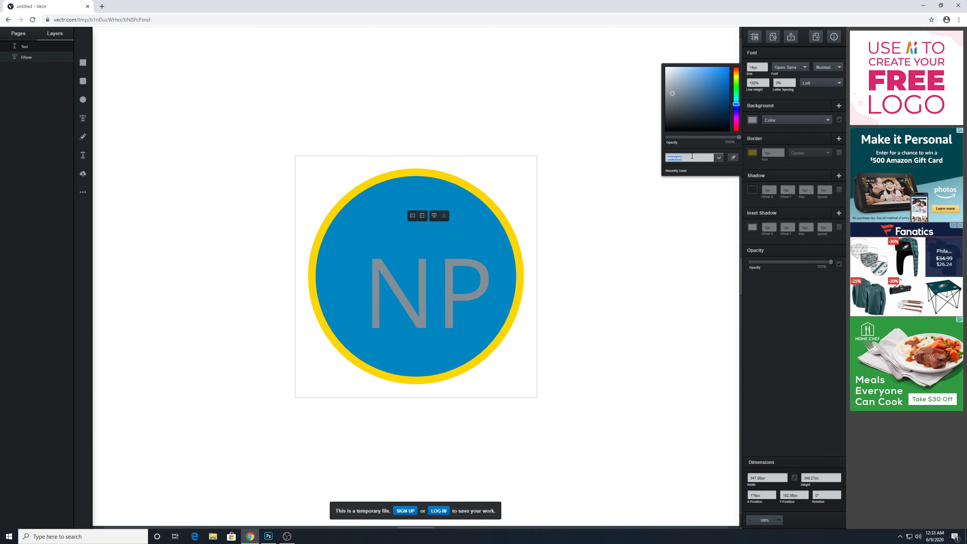
key("ctrl+v")
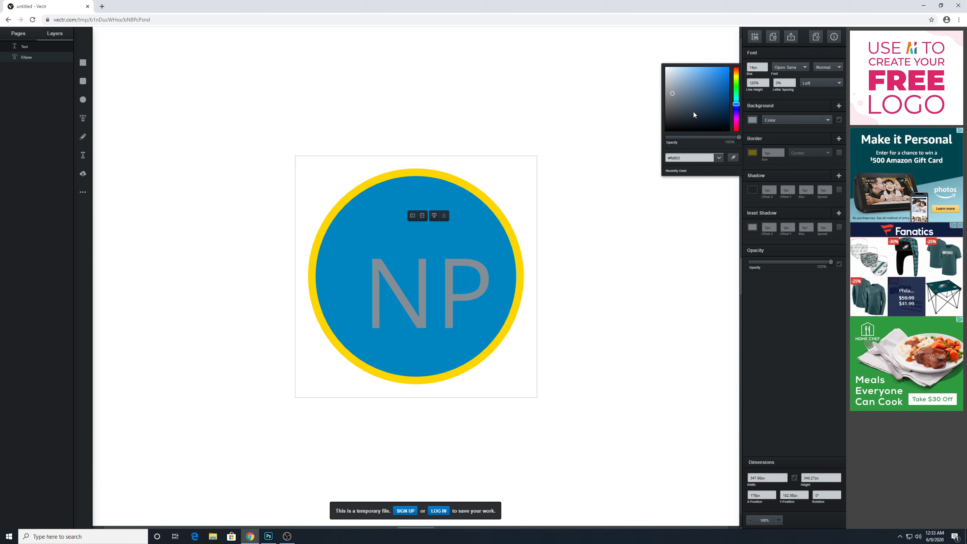
key("Return")
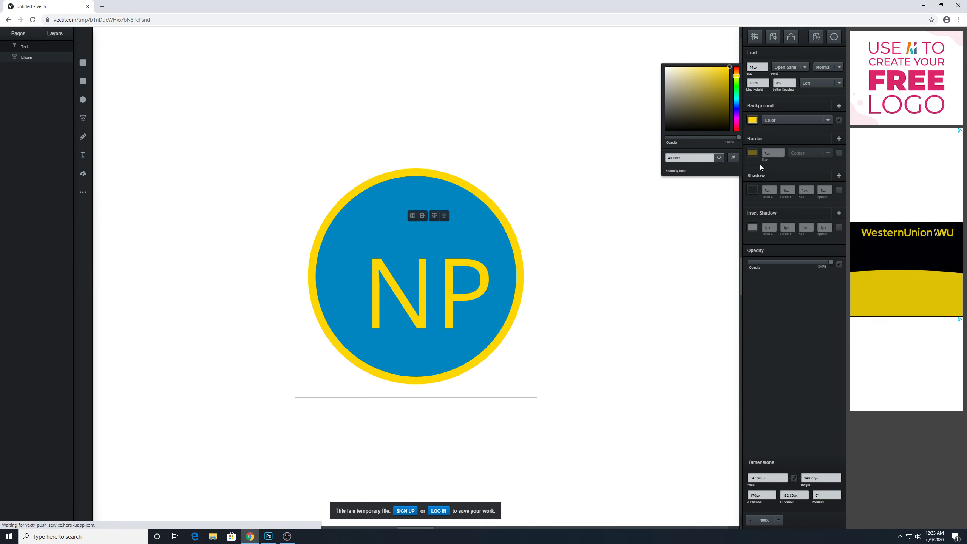
left_click(793, 300)
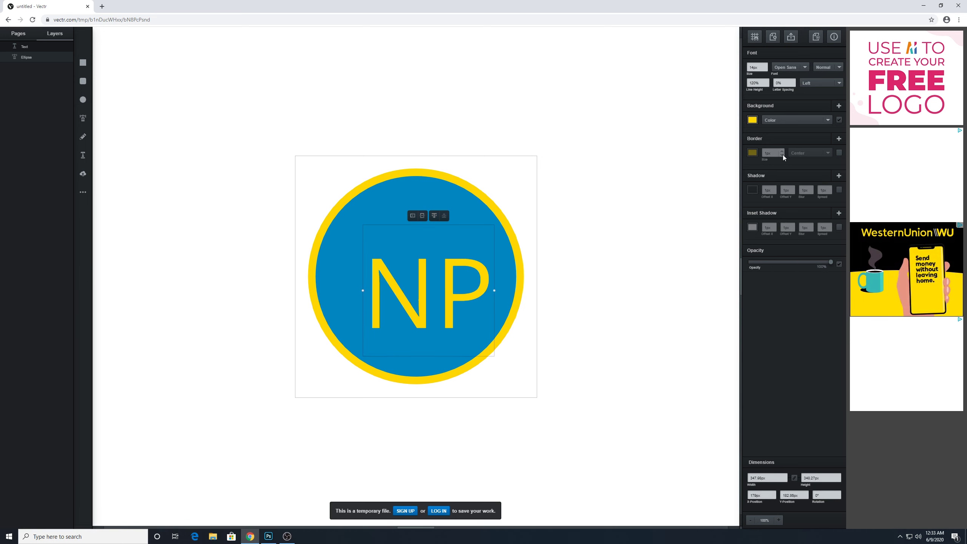
left_click(783, 154)
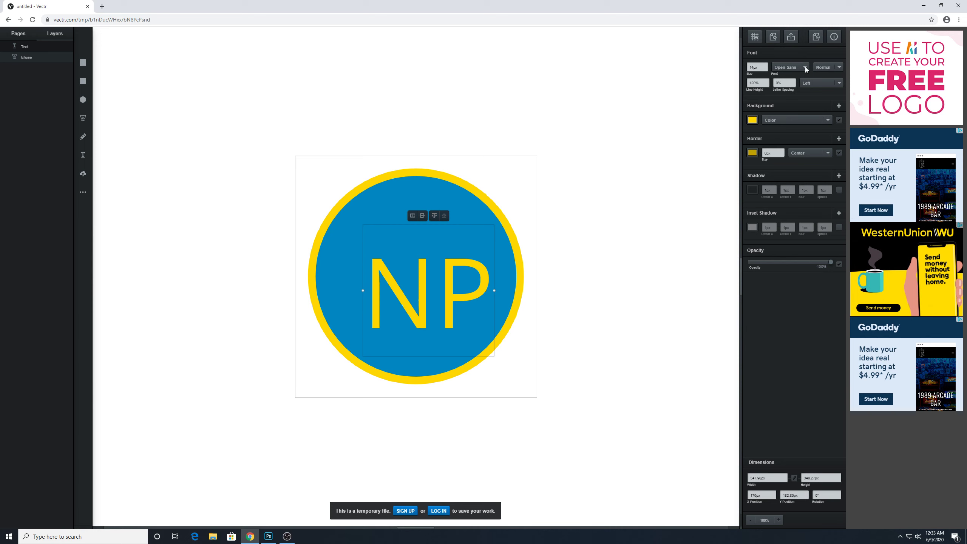
double_click(436, 292)
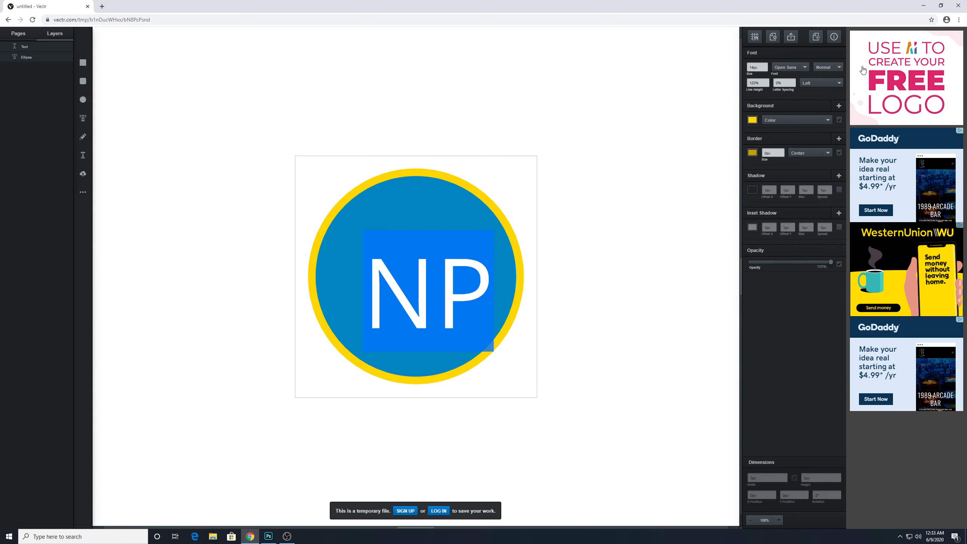
- Open the Font list for the NP text and scroll up toward Audiowide
left_click(805, 67)
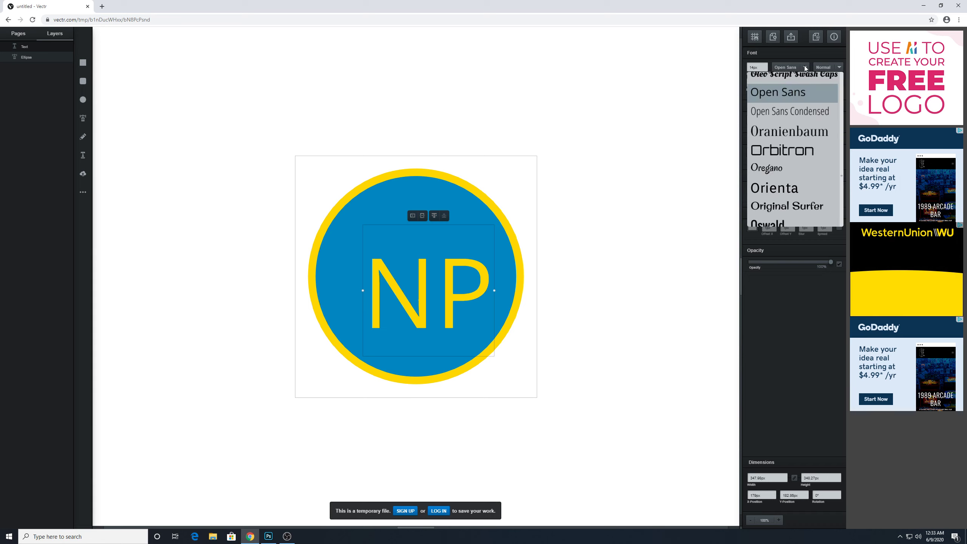
scroll(809, 99, "up", 1)
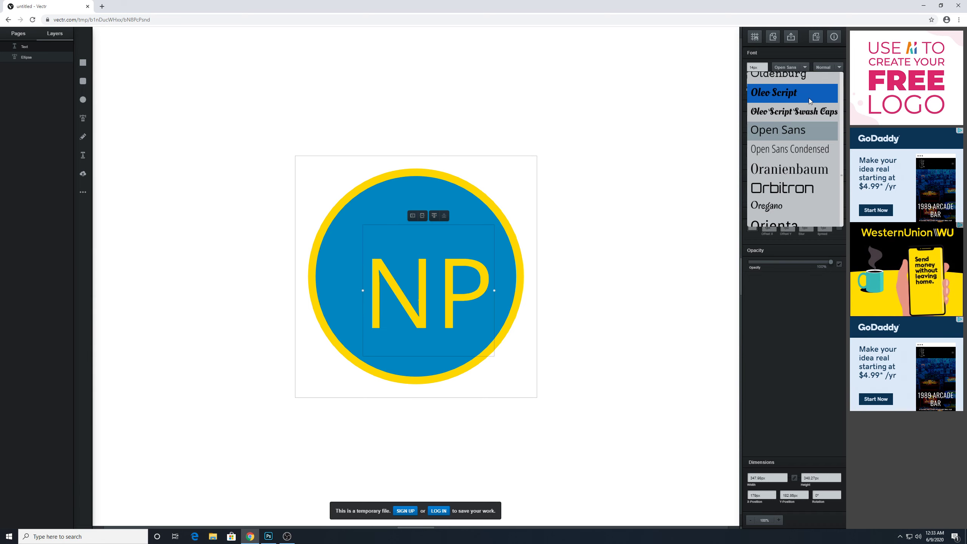
scroll(808, 101, "up", 15)
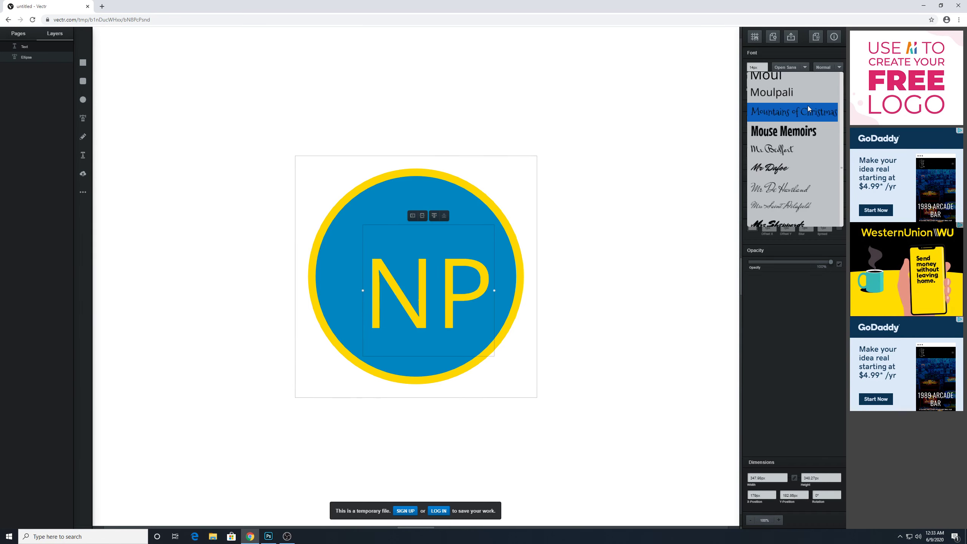
scroll(805, 133, "up", 6)
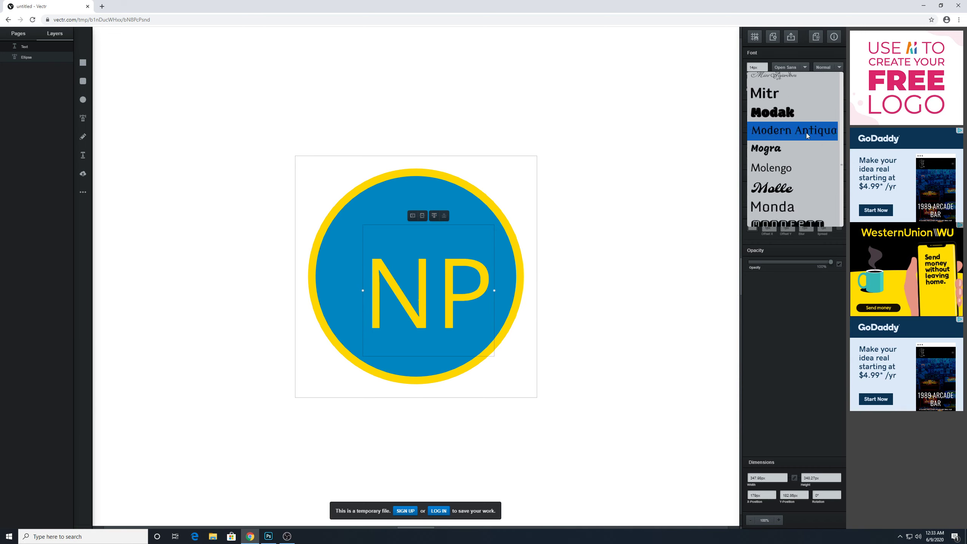
scroll(806, 133, "up", 15)
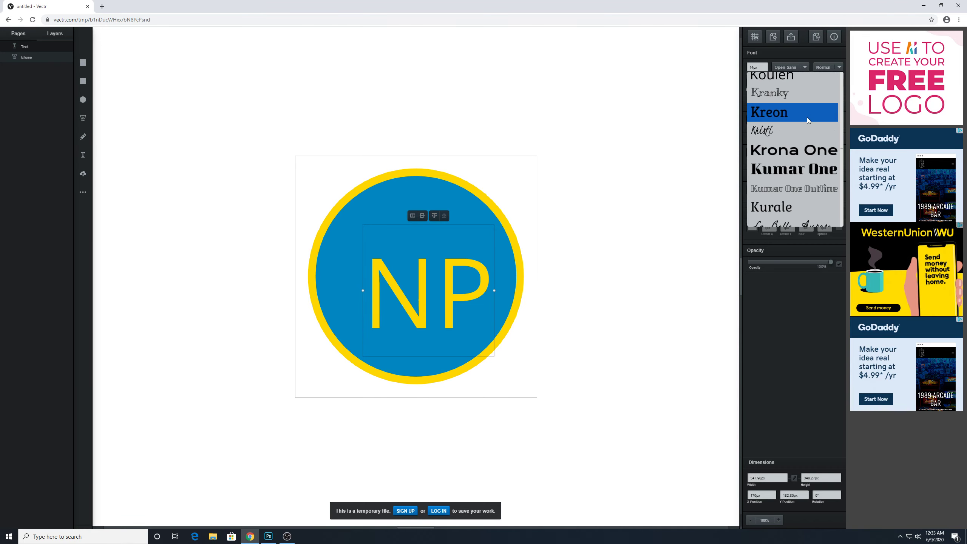
scroll(804, 110, "up", 20)
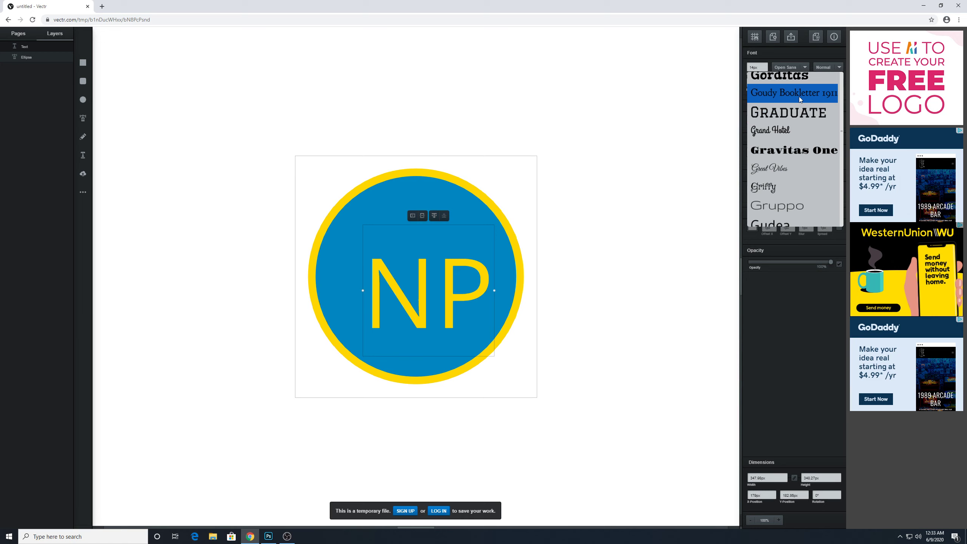
scroll(799, 98, "up", 8)
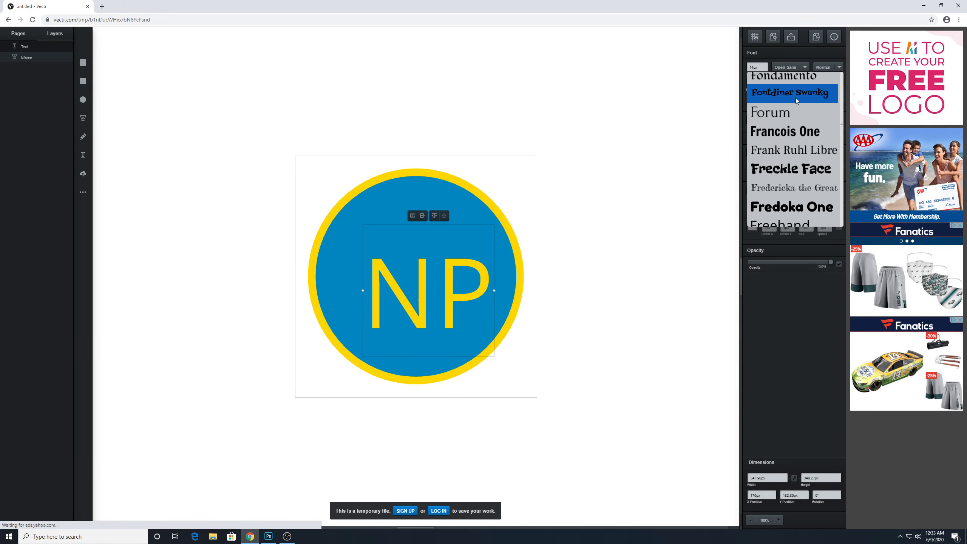
scroll(796, 98, "up", 15)
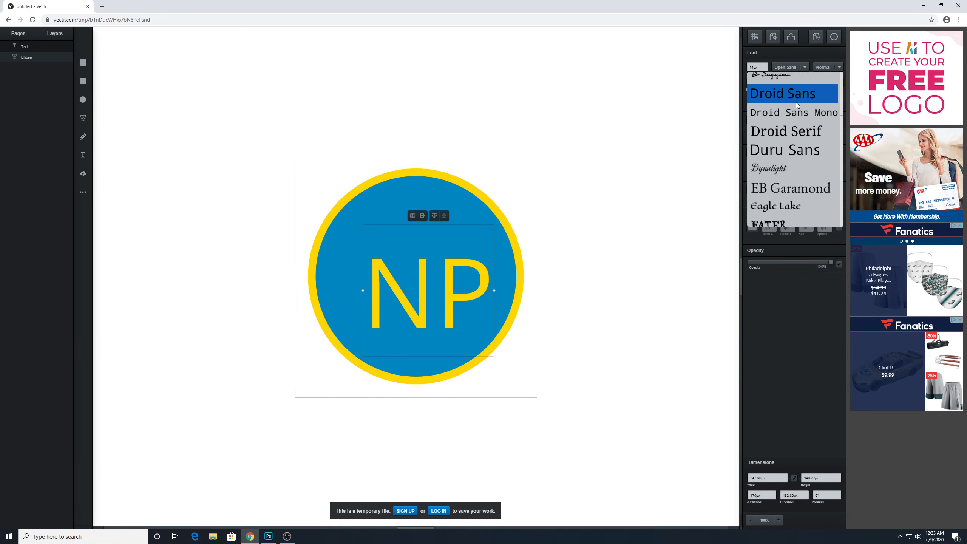
scroll(797, 101, "up", 15)
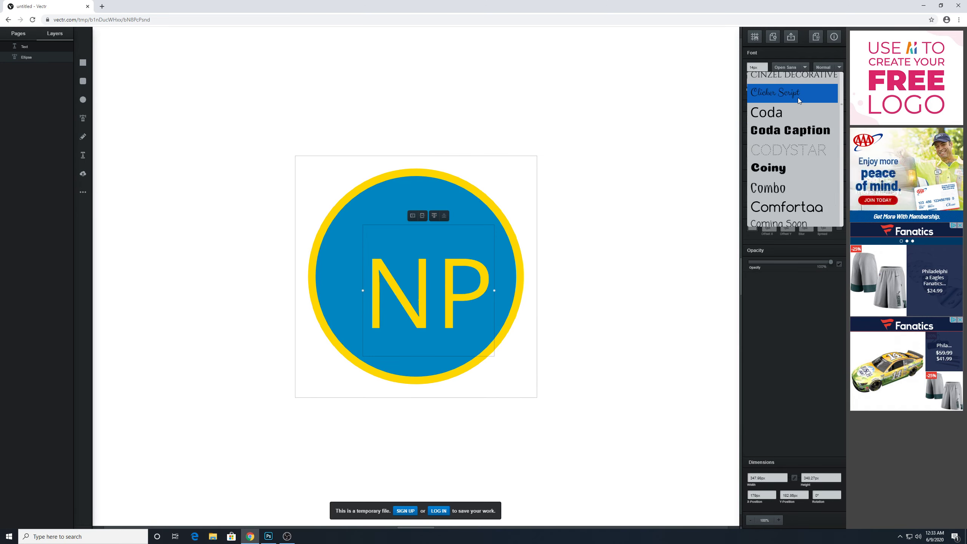
scroll(798, 97, "up", 15)
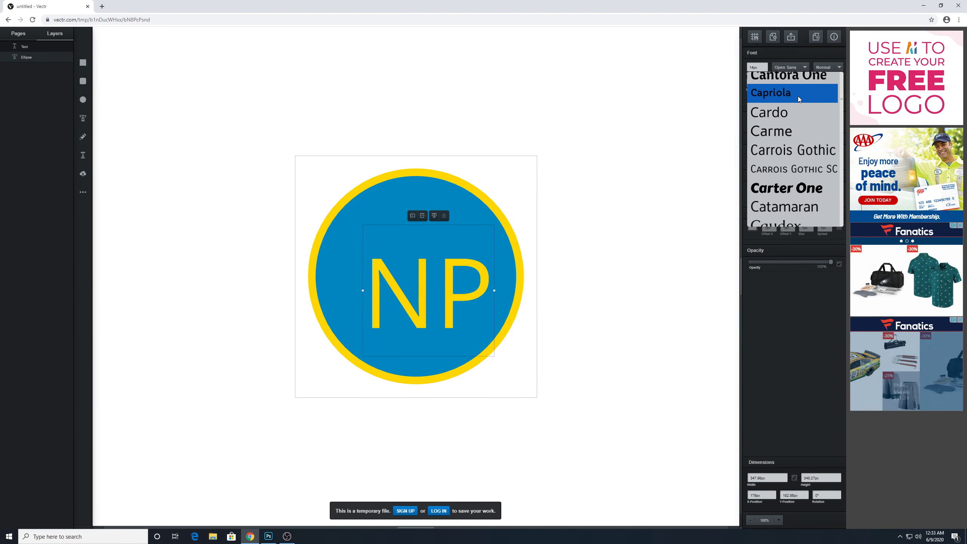
scroll(798, 97, "up", 15)
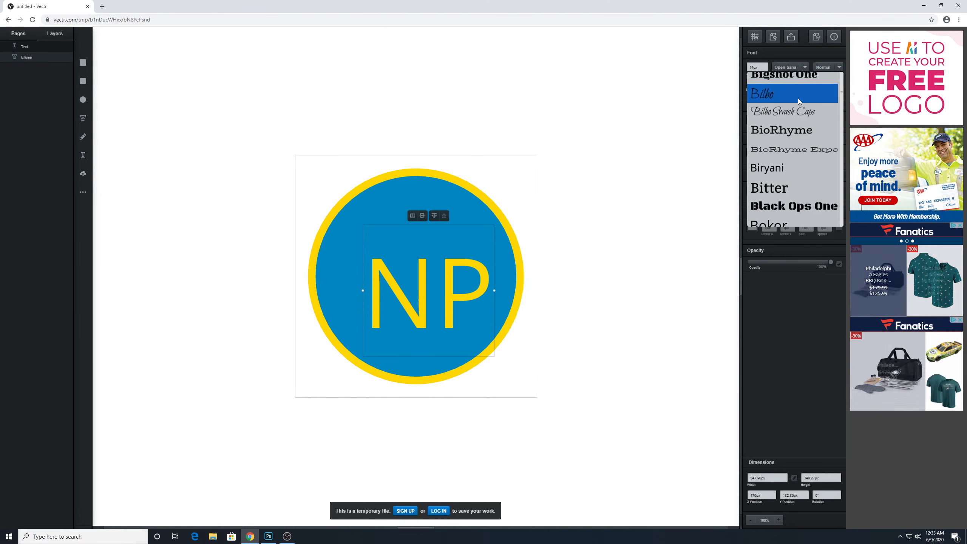
scroll(798, 98, "up", 15)
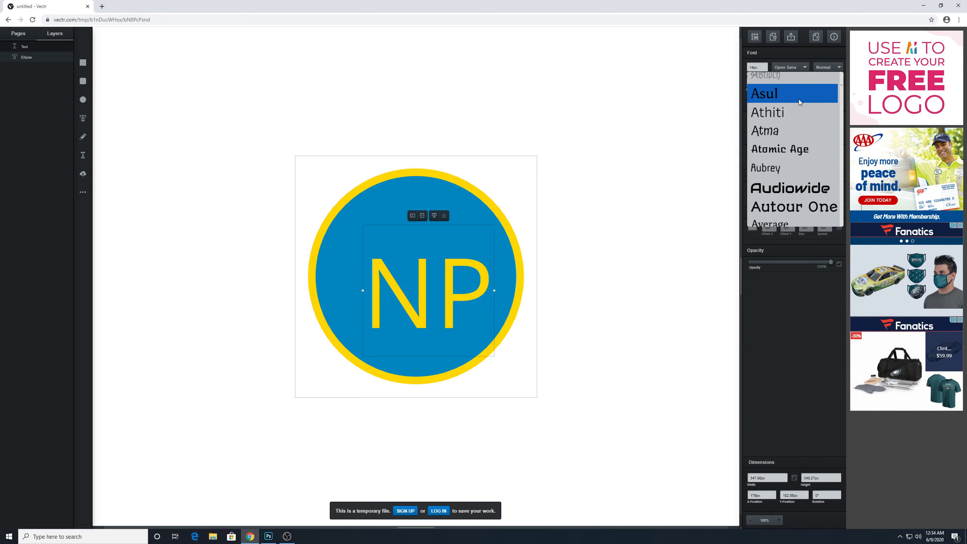
- Set the NP text to Audiowide, drag it to the circle's centre, and deselect it
left_click(783, 189)
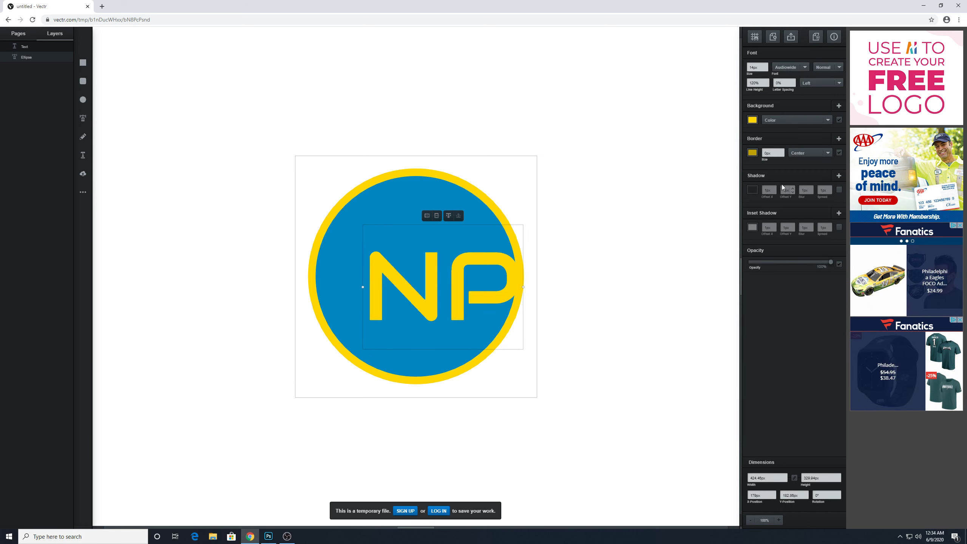
left_click_drag(434, 293, 411, 284)
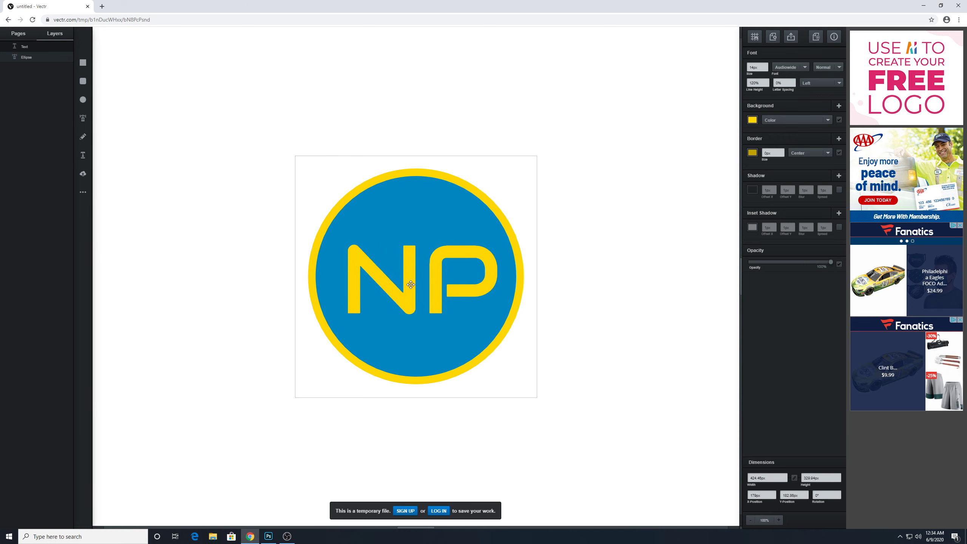
left_click_drag(411, 285, 410, 285)
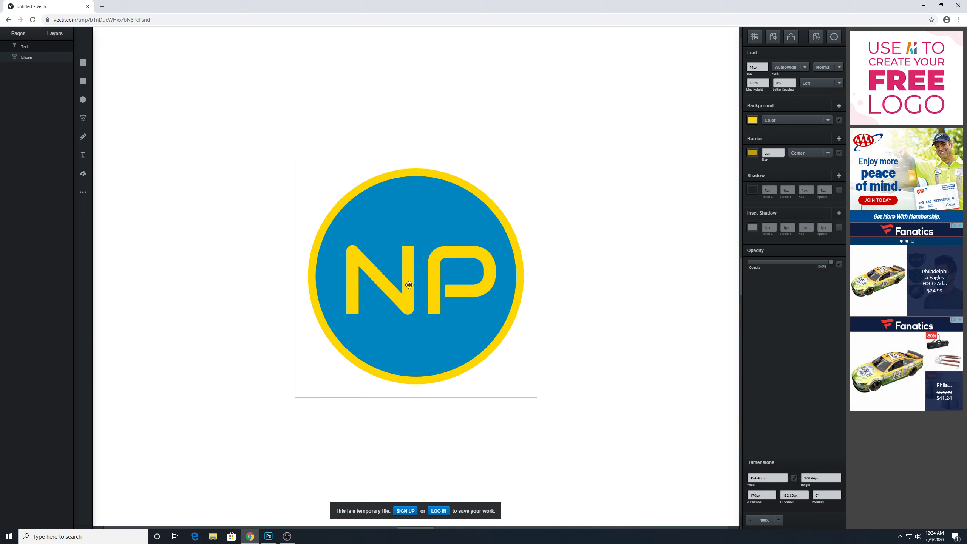
left_click_drag(409, 285, 407, 285)
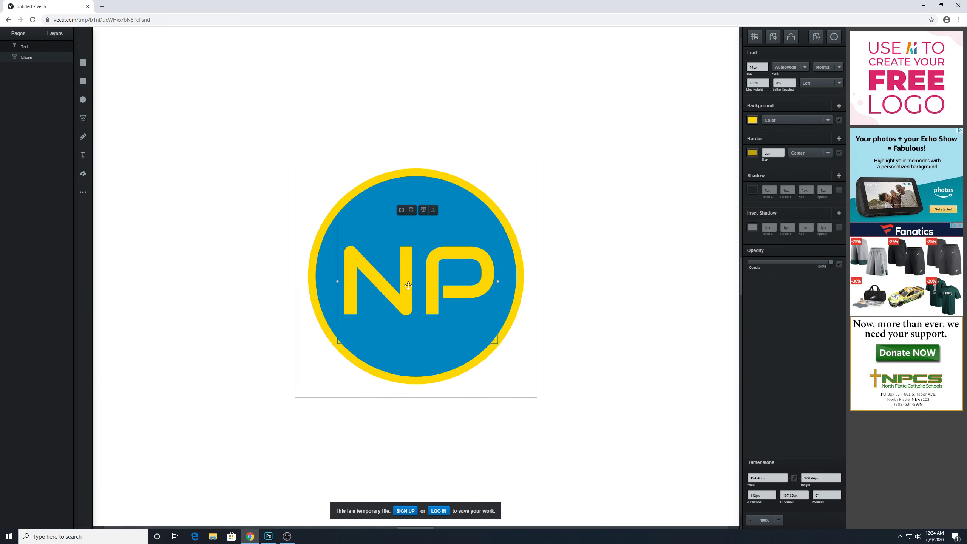
right_click(407, 287)
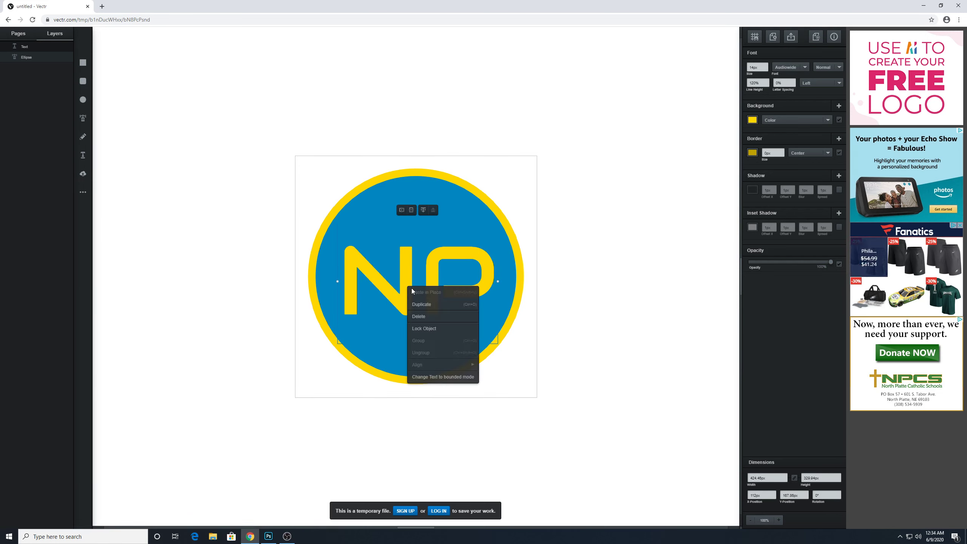
left_click(665, 147)
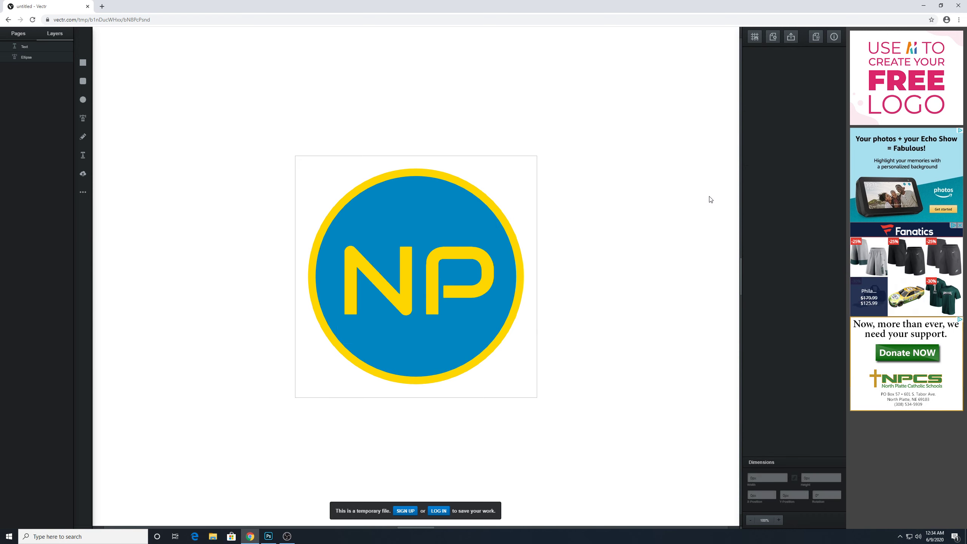
- Raise the circle's yellow border to 30px, settle it at 29px, and deselect
left_click(519, 274)
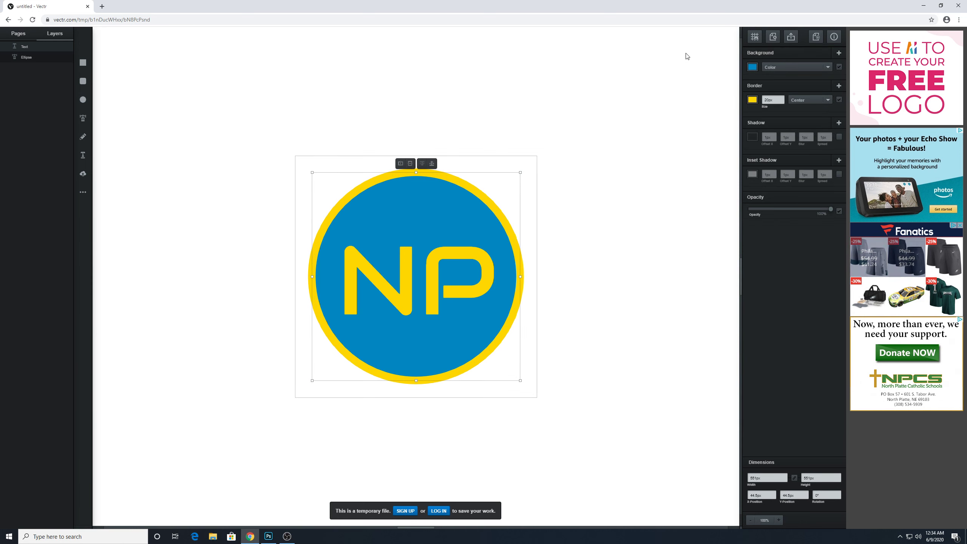
left_click(783, 98)
left_click(784, 99)
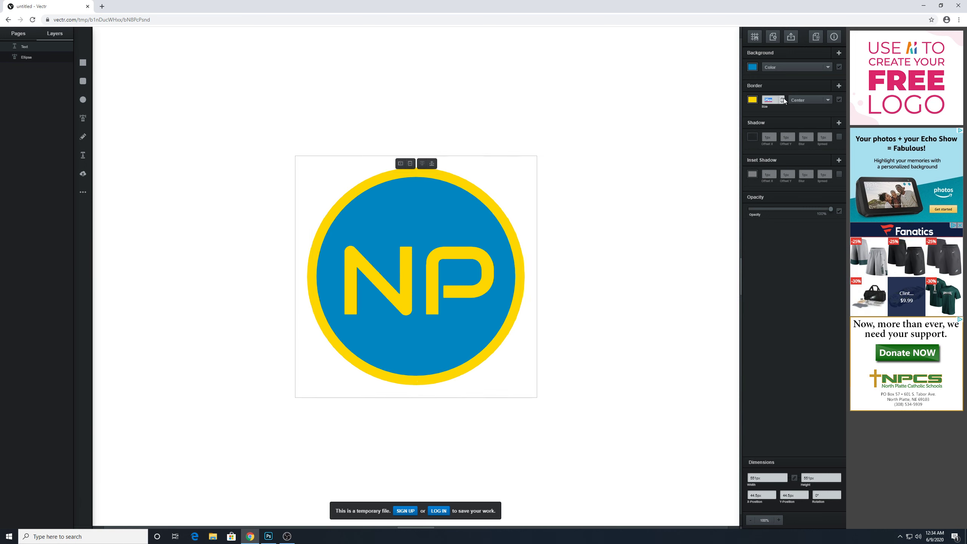
left_click(783, 99)
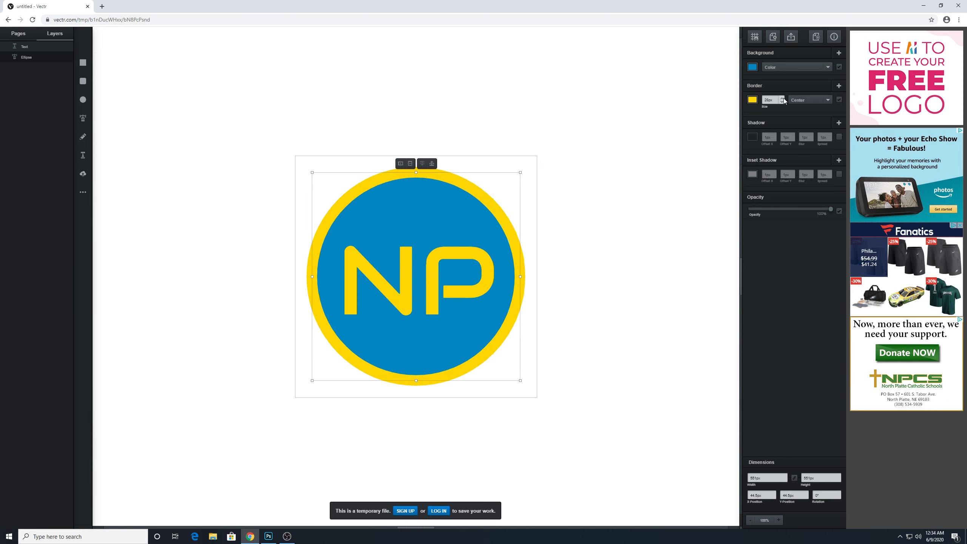
left_click(783, 98)
left_click(783, 98)
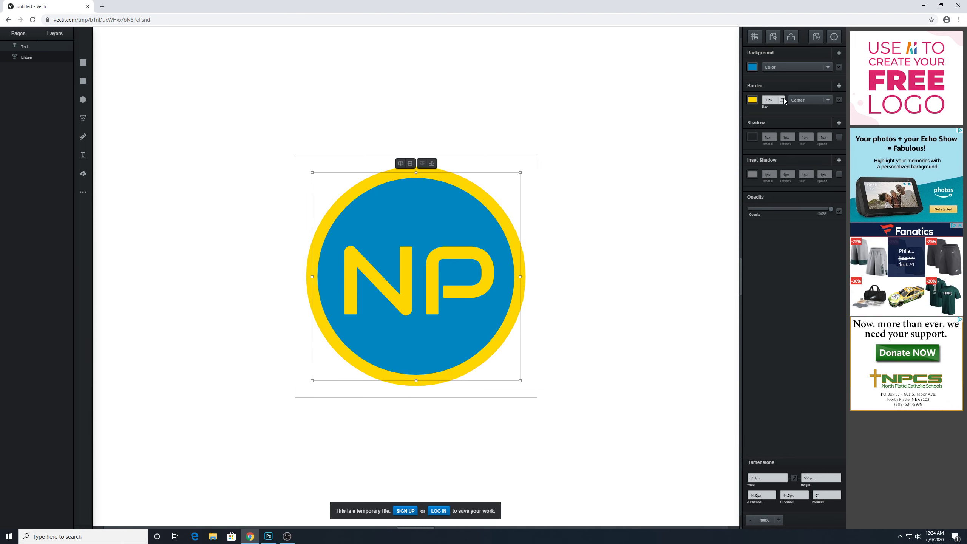
left_click(783, 102)
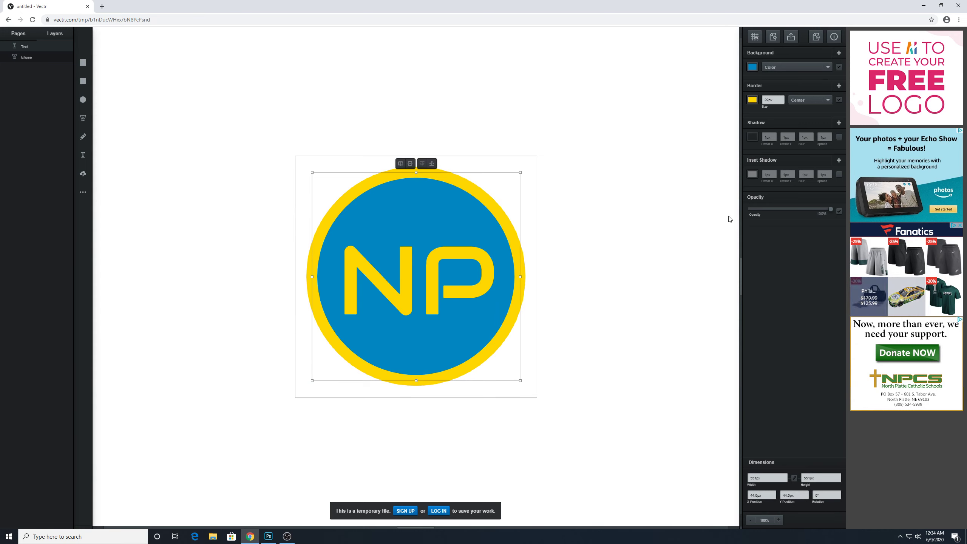
left_click(610, 263)
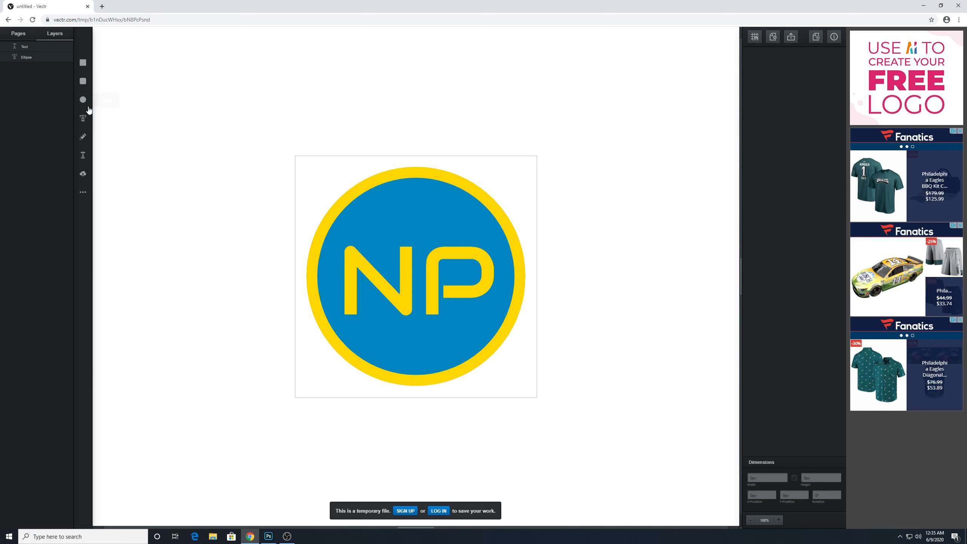
left_click(81, 192)
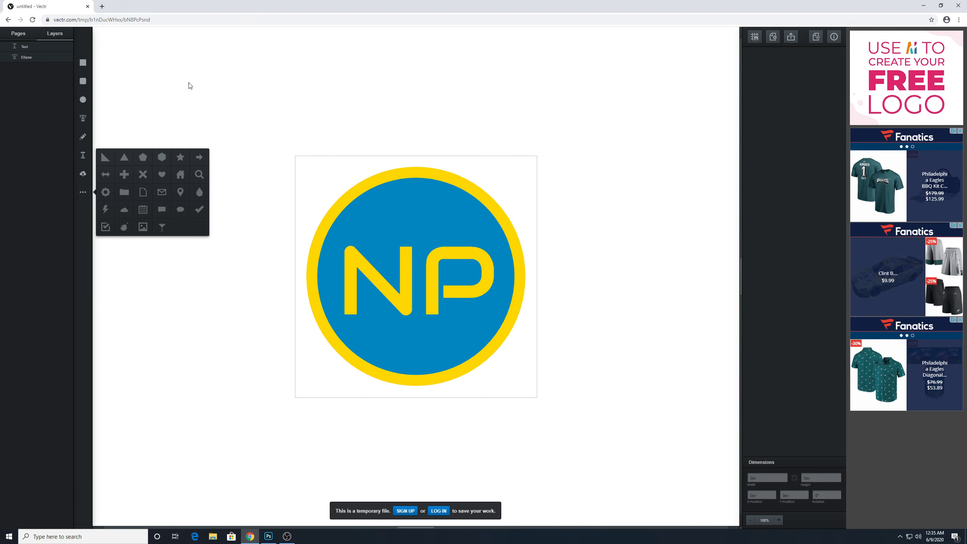
left_click(62, 186)
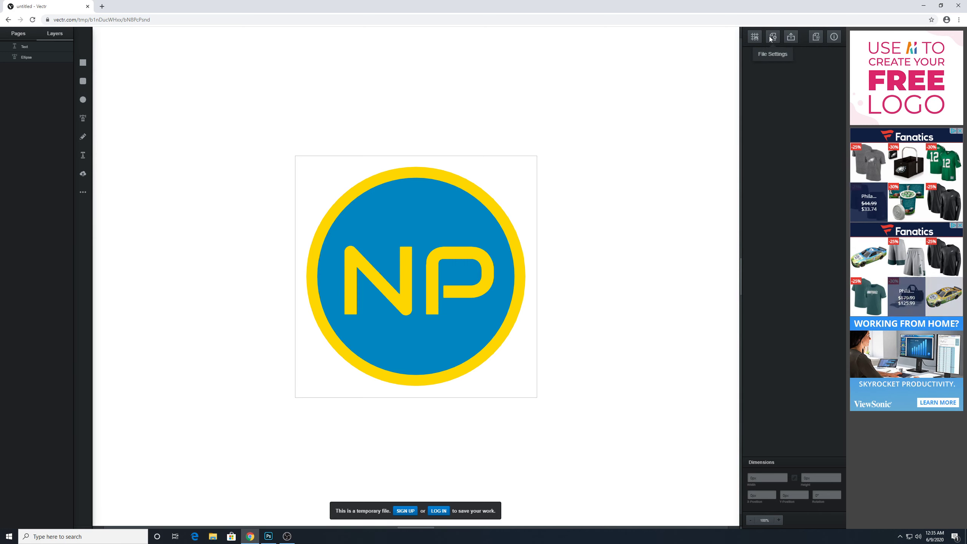
- Open Vectr's export preview with SVG kept as the 640 × 640 px format, comparing against Photoshop
left_click(791, 37)
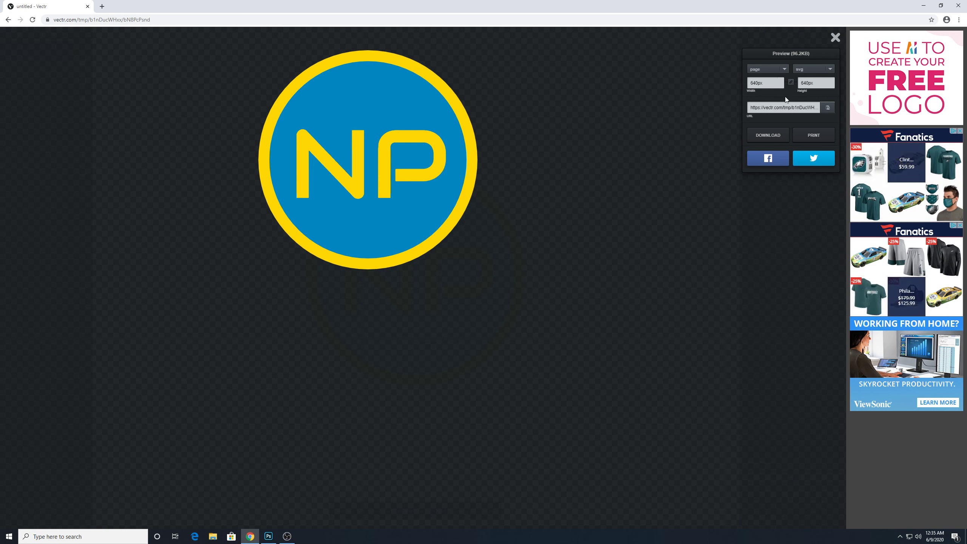
left_click(822, 69)
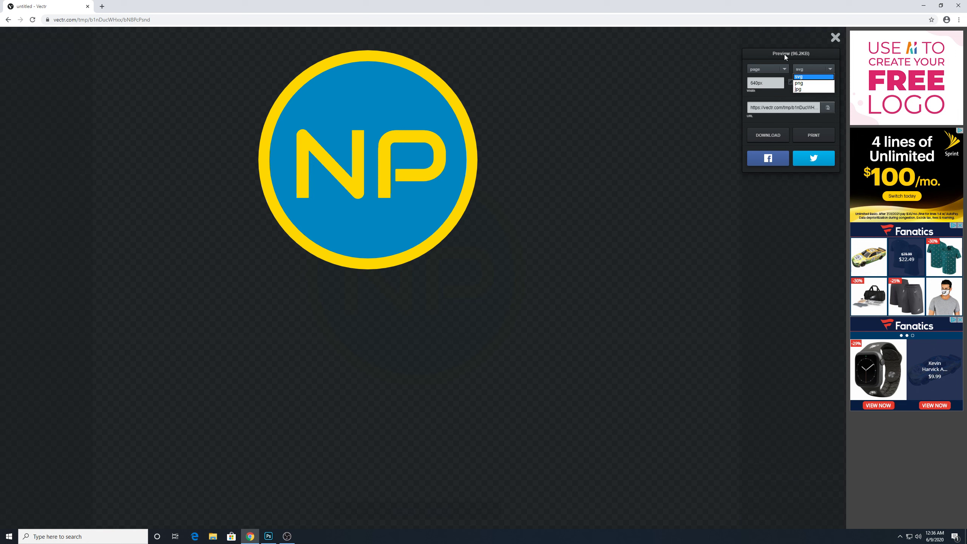
left_click(760, 57)
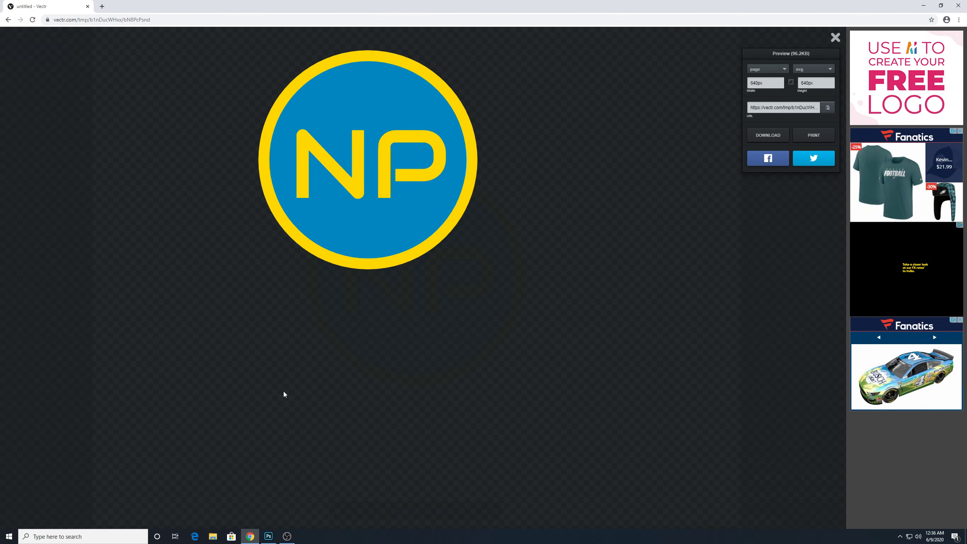
left_click(272, 538)
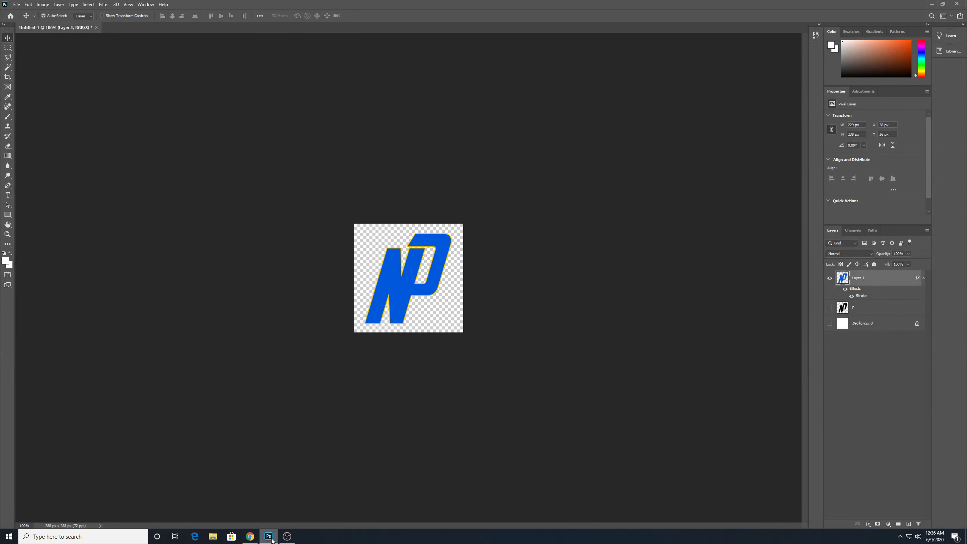
left_click(270, 537)
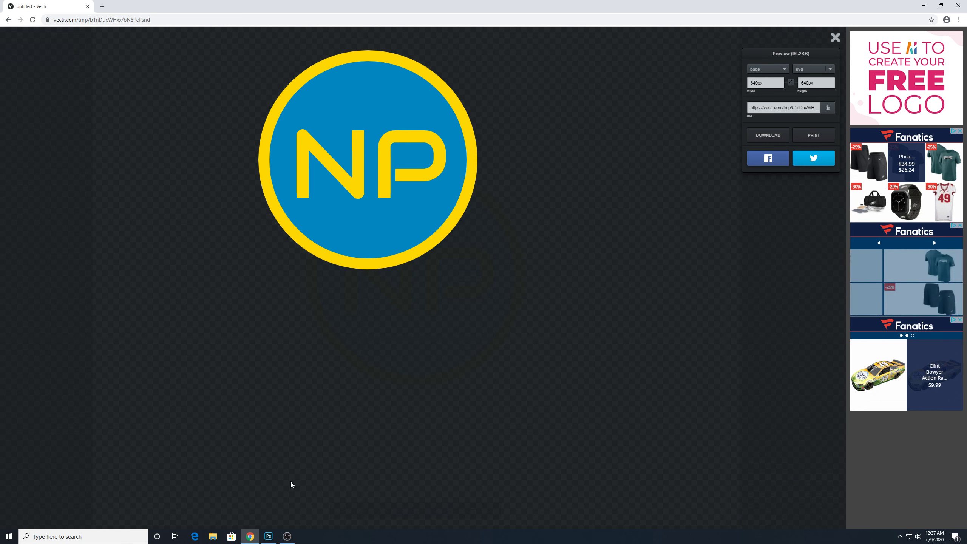
- Restore the OBS recording window over the Vectr export preview
mouse_move(291, 541)
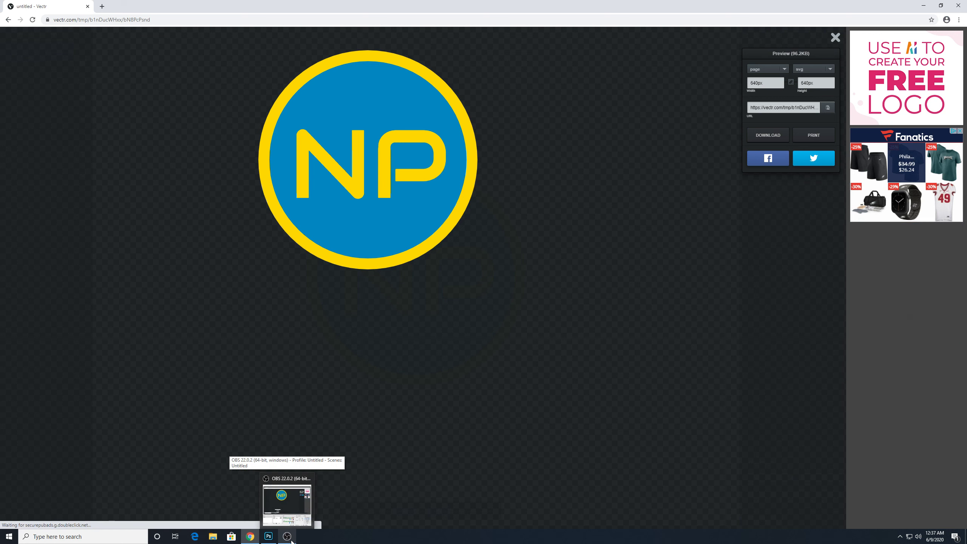
left_click(291, 541)
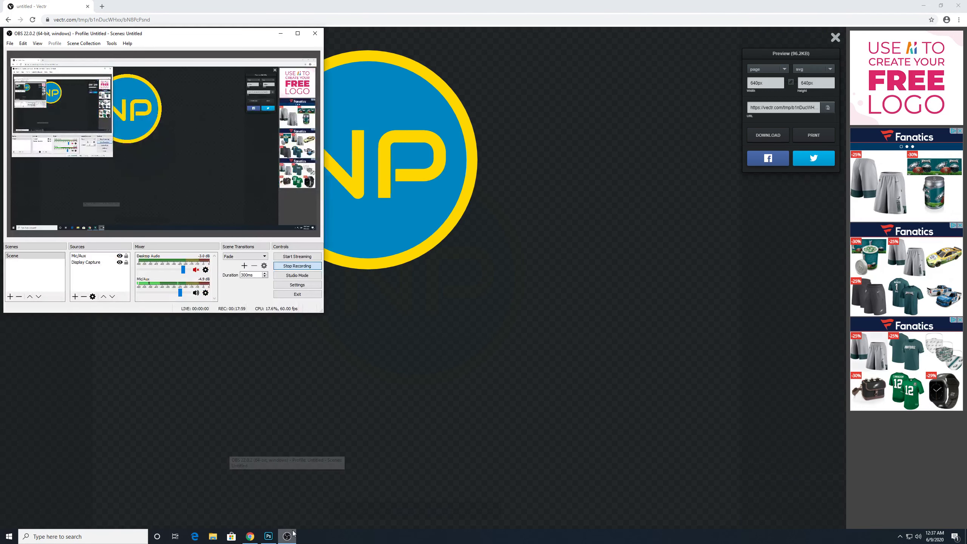